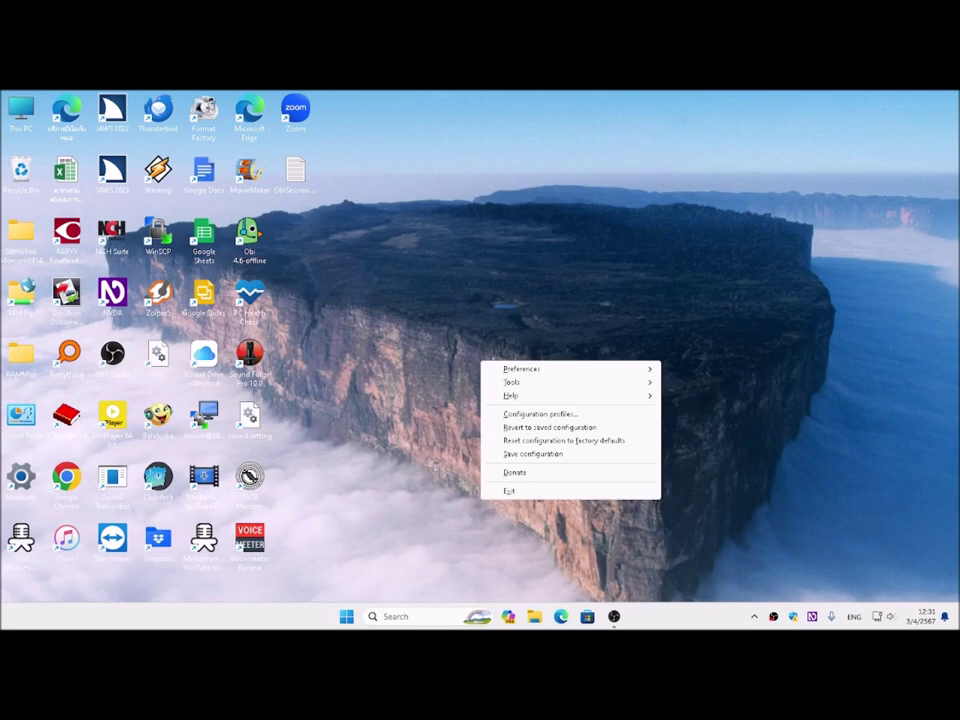
Check for an NVDA update from the NVDA help options and dismiss the update result
key("Down")
key("Down")
key("Down")
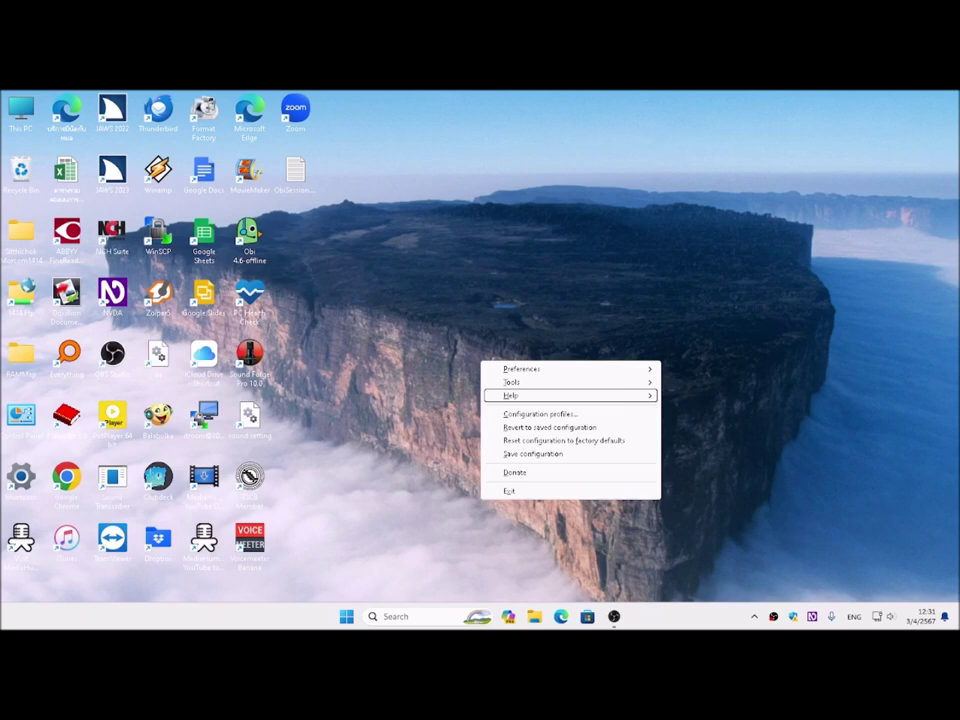
key("Up")
key("Down")
key("Right")
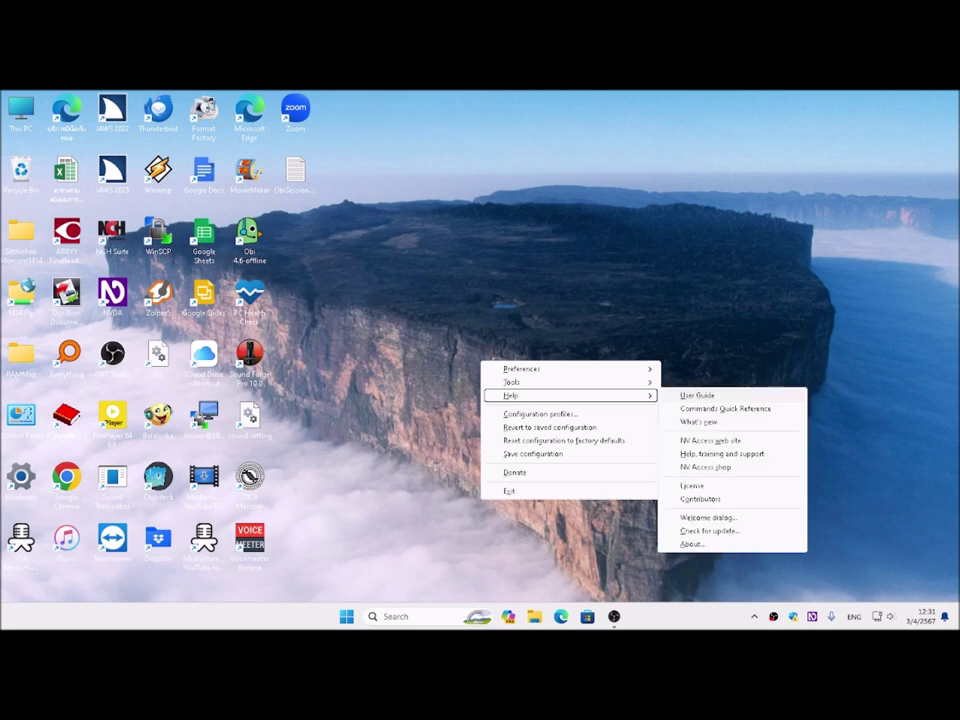
key("Up")
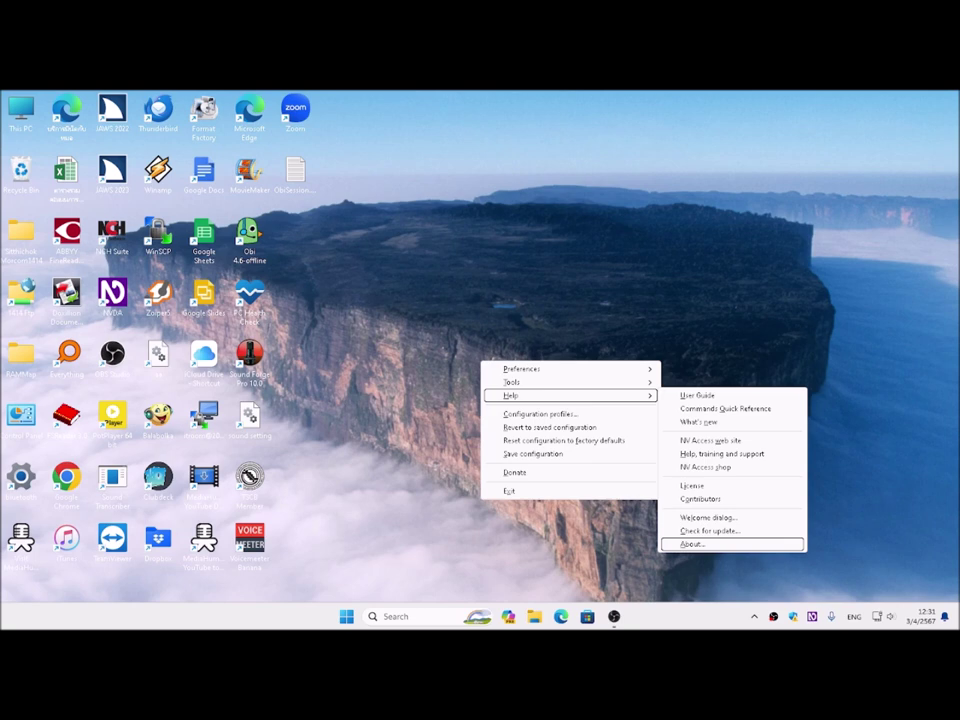
key("Up")
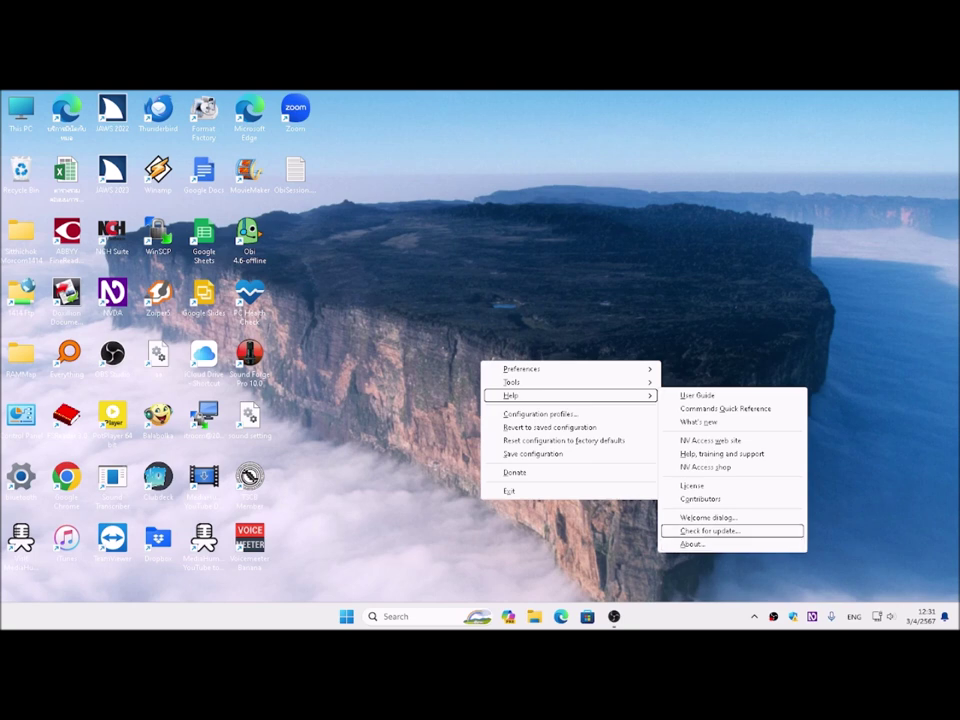
key("Return")
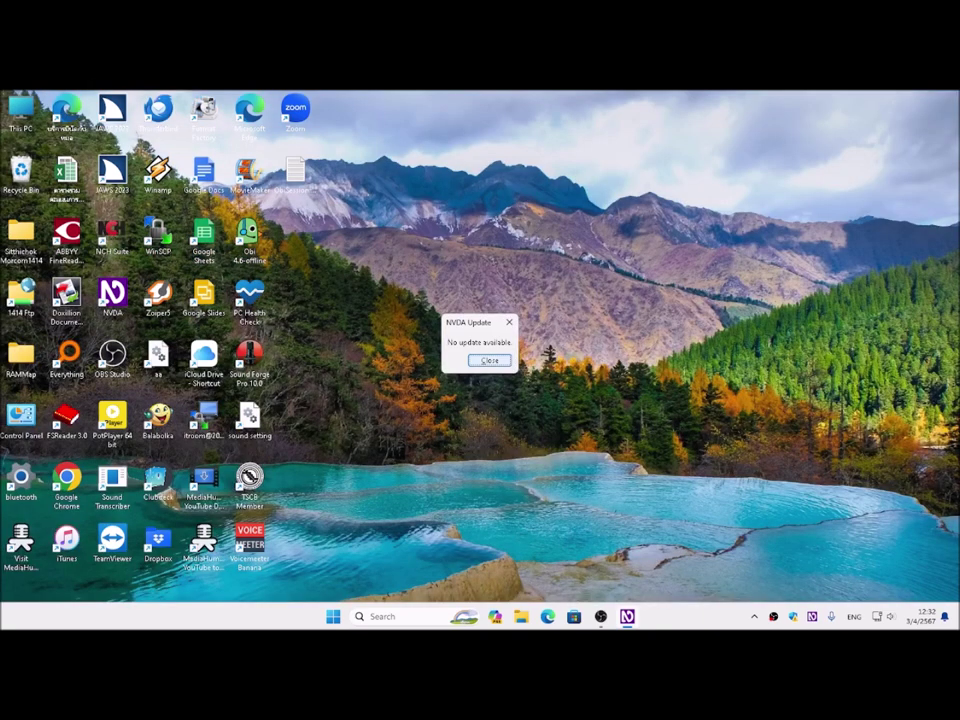
key("Return")
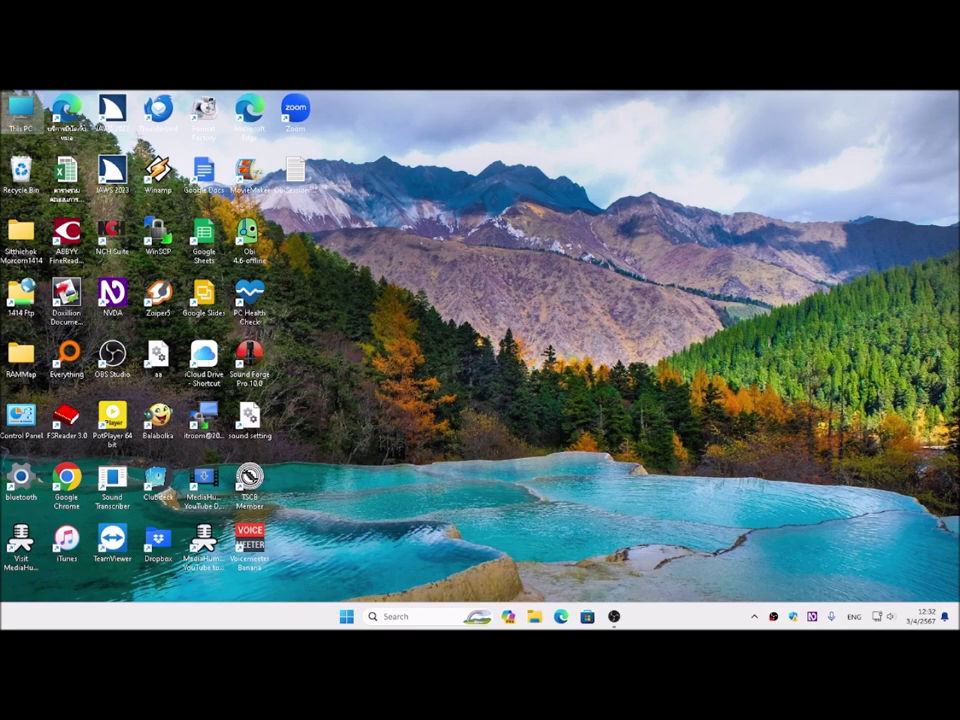
Open the About NVDA information, read the installed version details, and close the dialog
key("Insert+n")
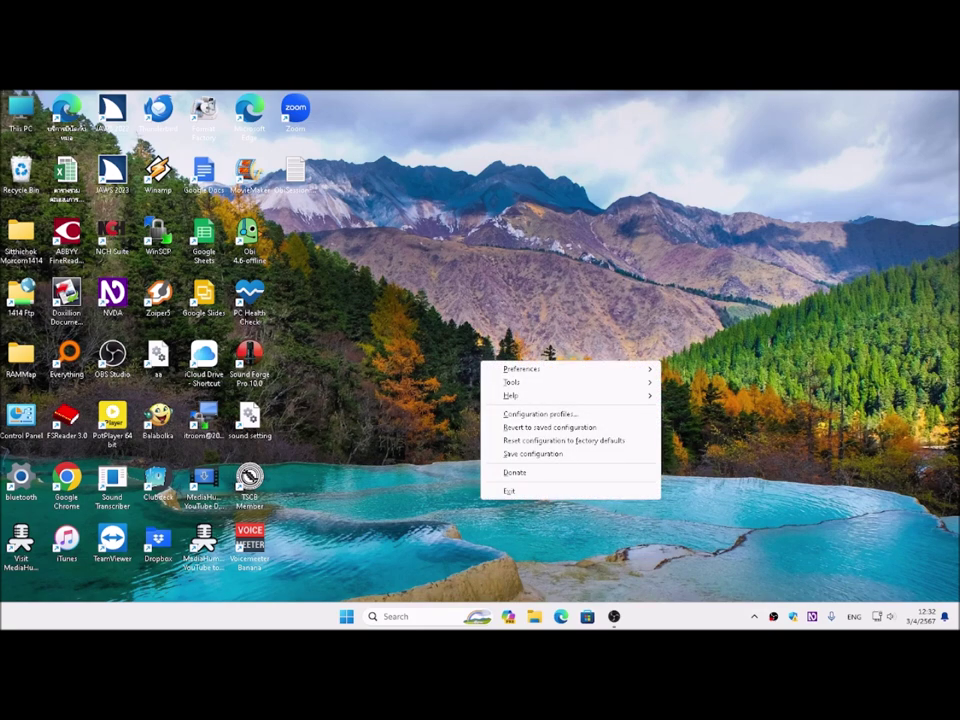
key("Down")
key("Down")
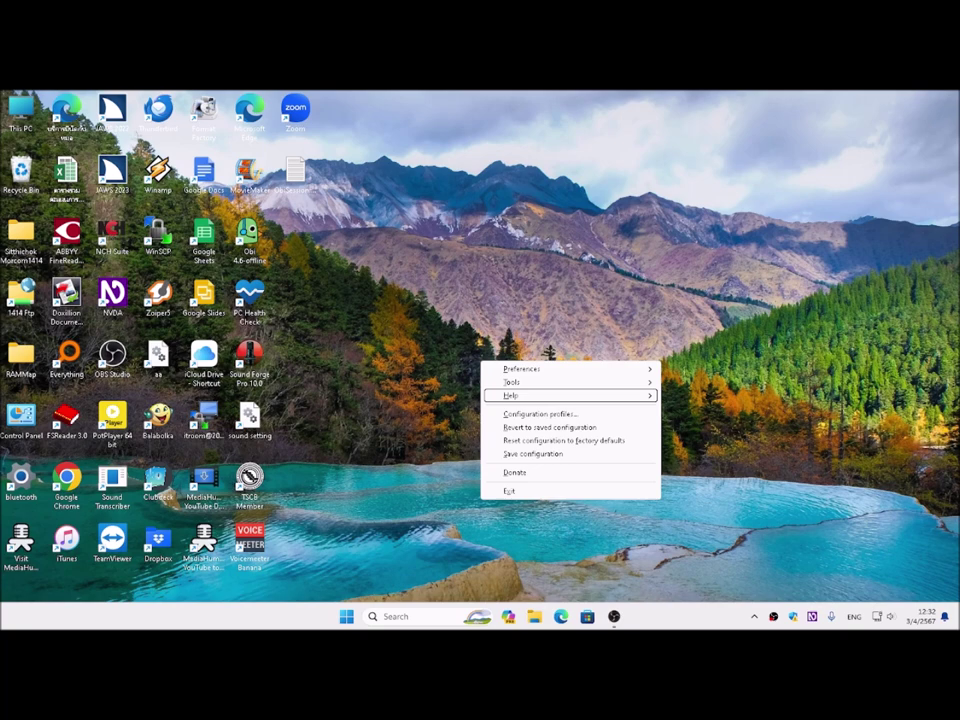
key("Right")
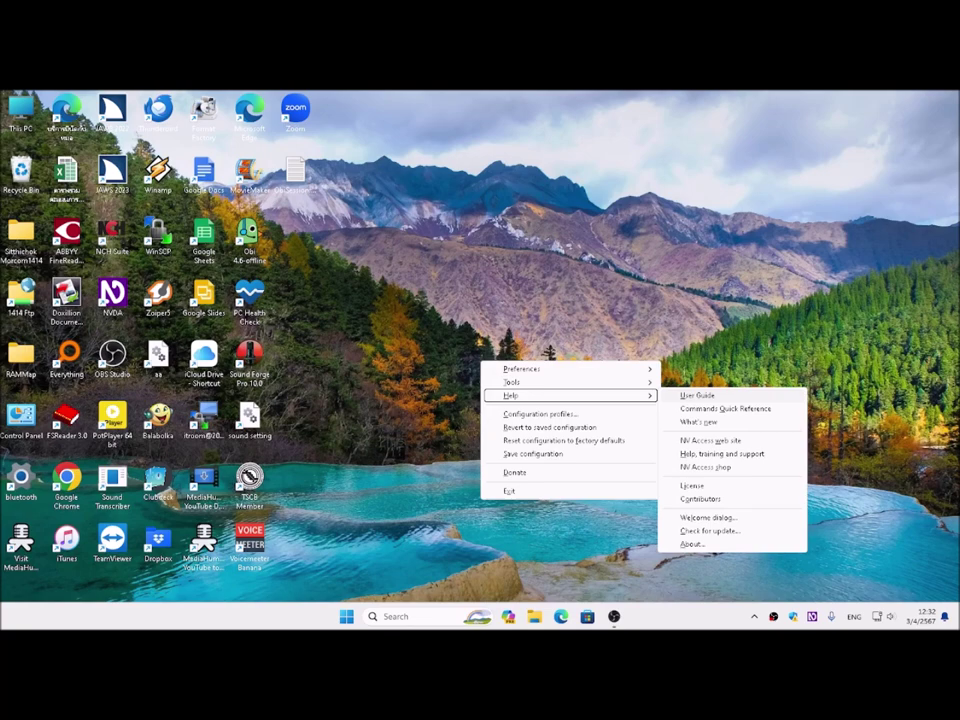
key("Up")
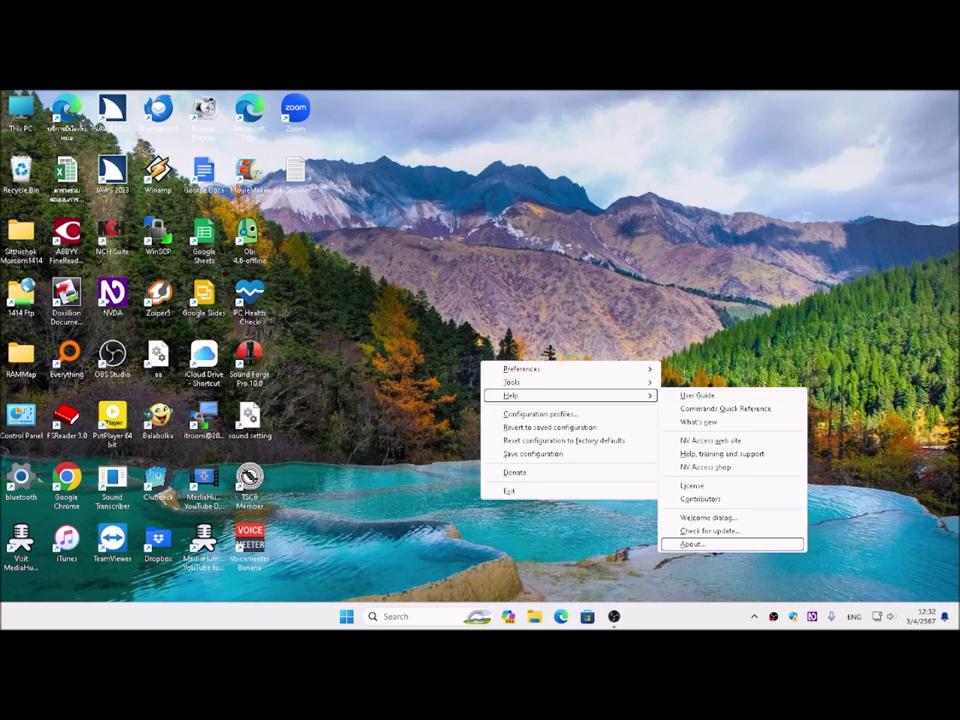
key("Return")
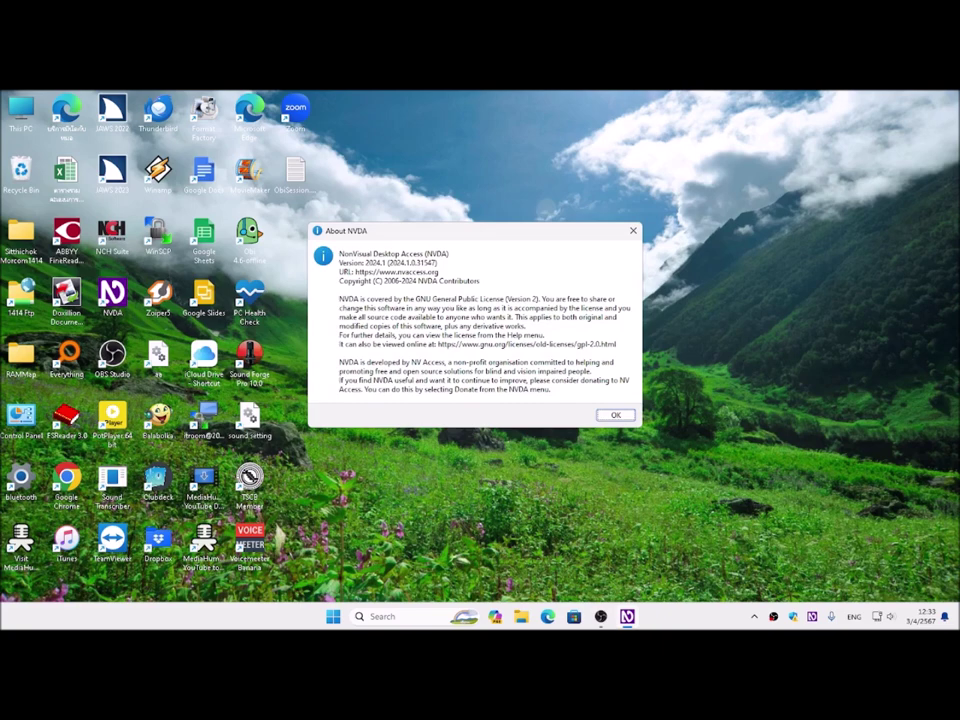
key("Return")
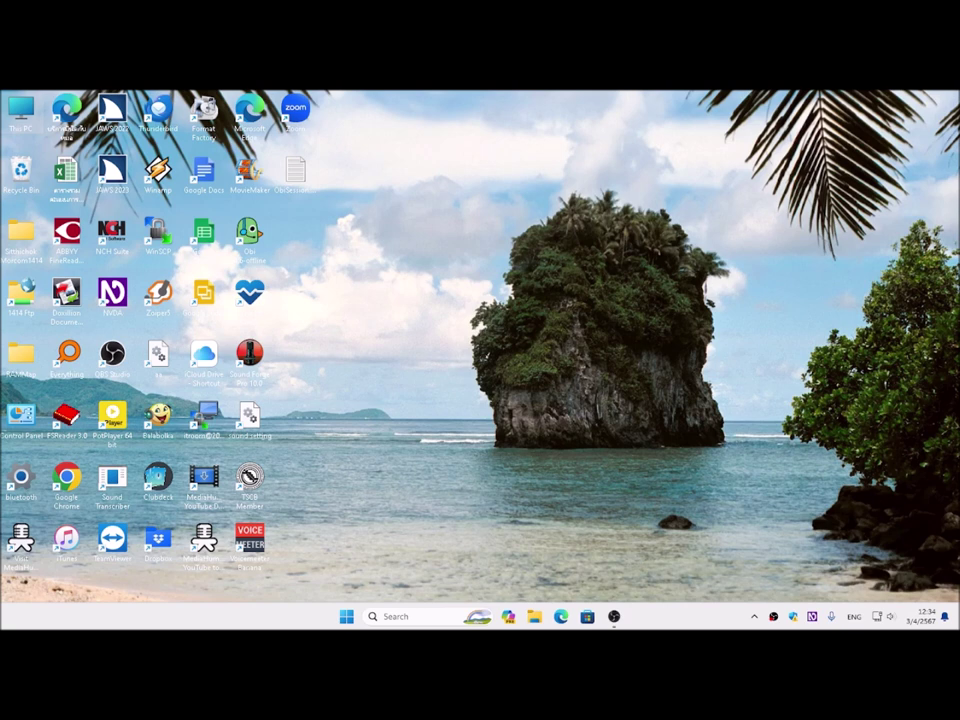
Move the selection through the desktop icons to check how the screen reader announces them
key("Down")
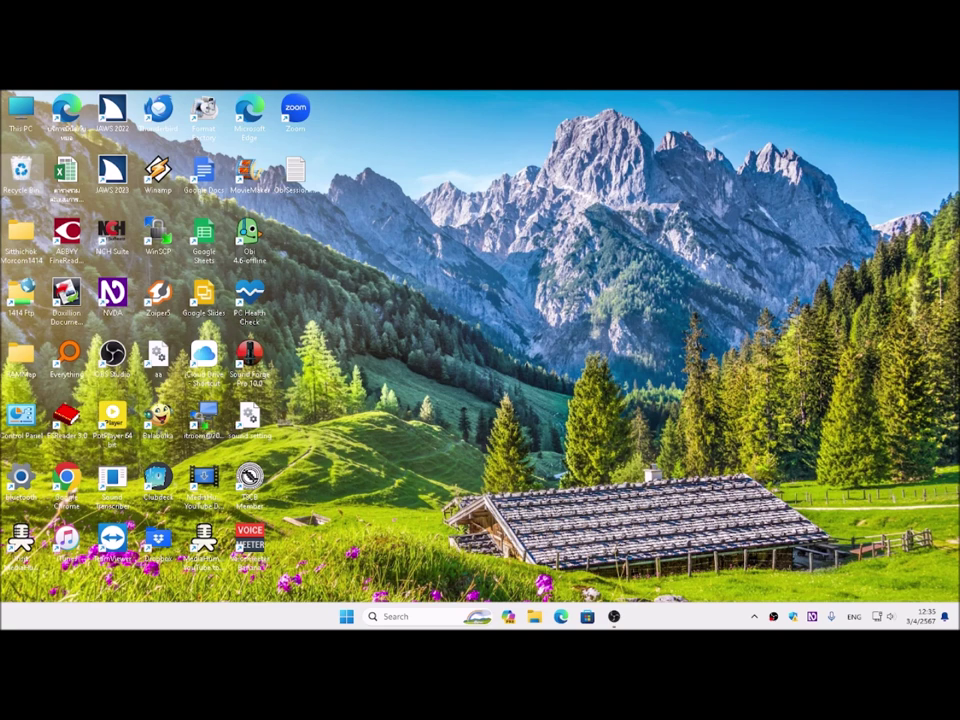
key("Down")
key("Up")
key("Up")
key("Down")
key("Down")
key("Right")
key("Up")
key("Up")
key("Right")
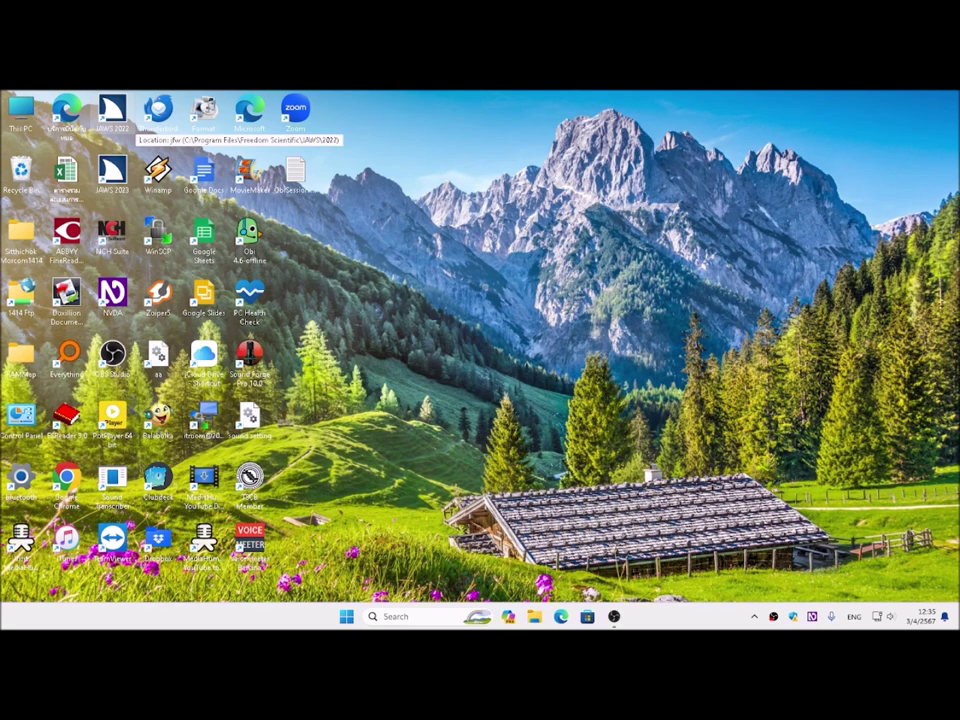
key("Home")
key("Down")
key("Down")
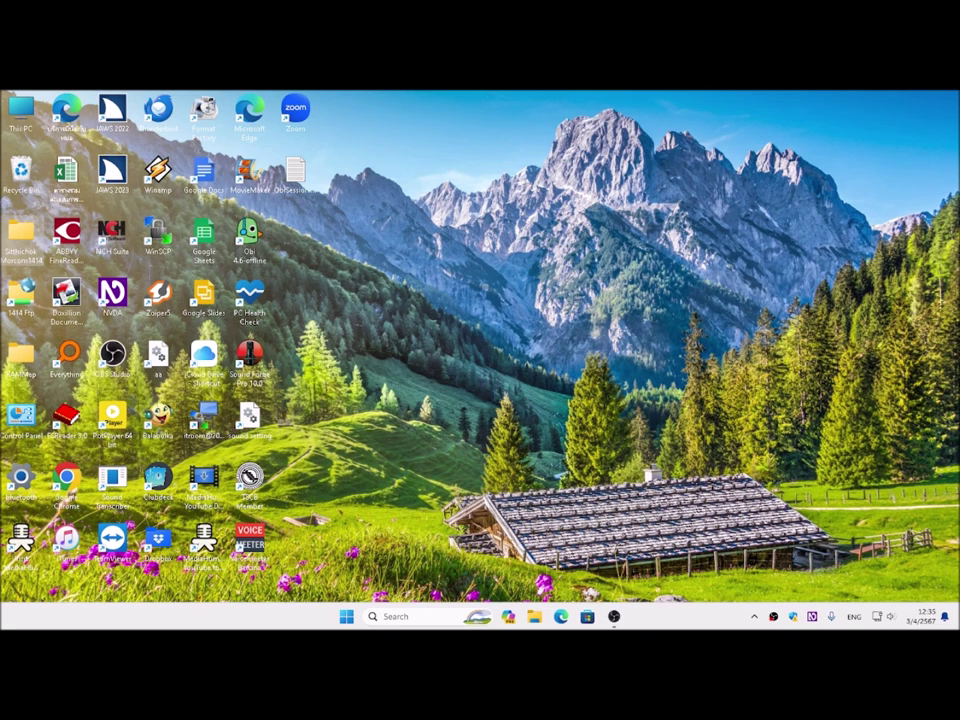
key("Down")
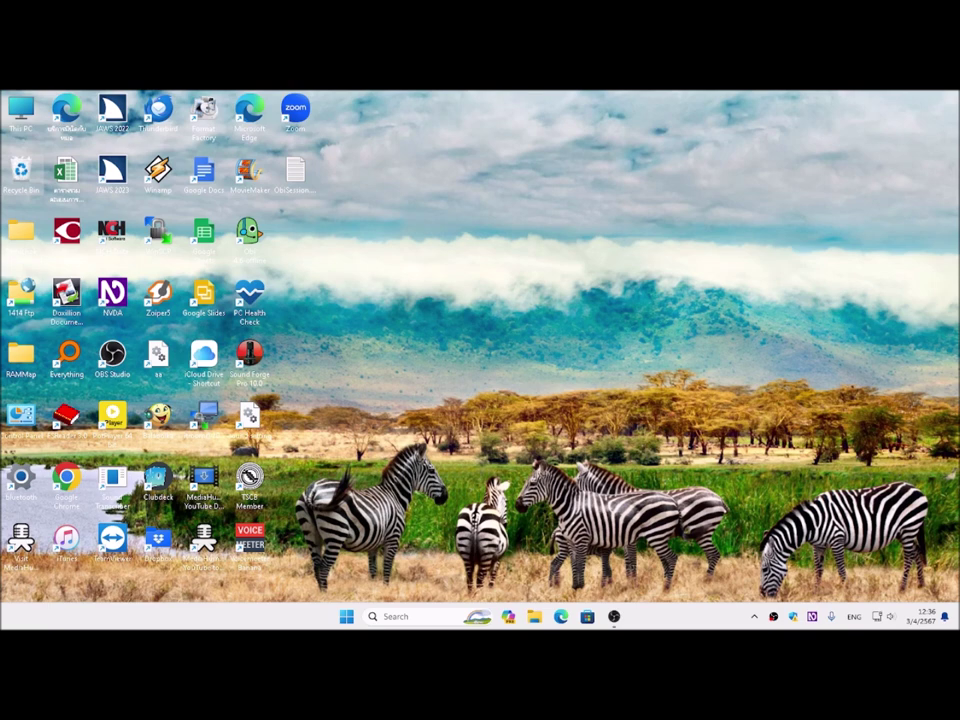
Open the NVDA settings from the preferences and show the Speech category
key("Insert+n")
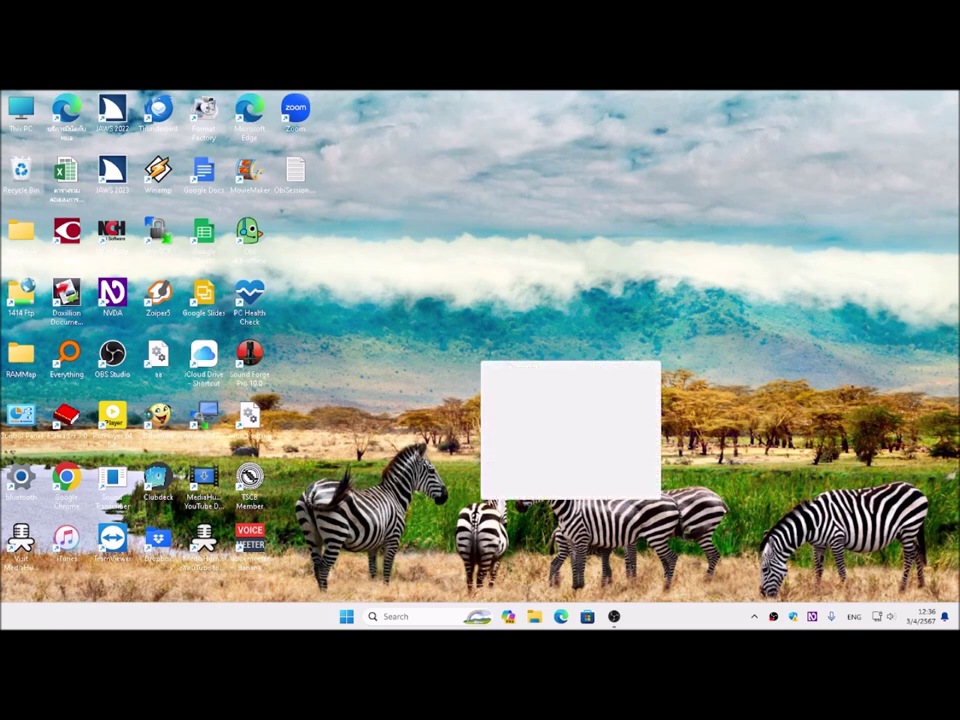
key("Down")
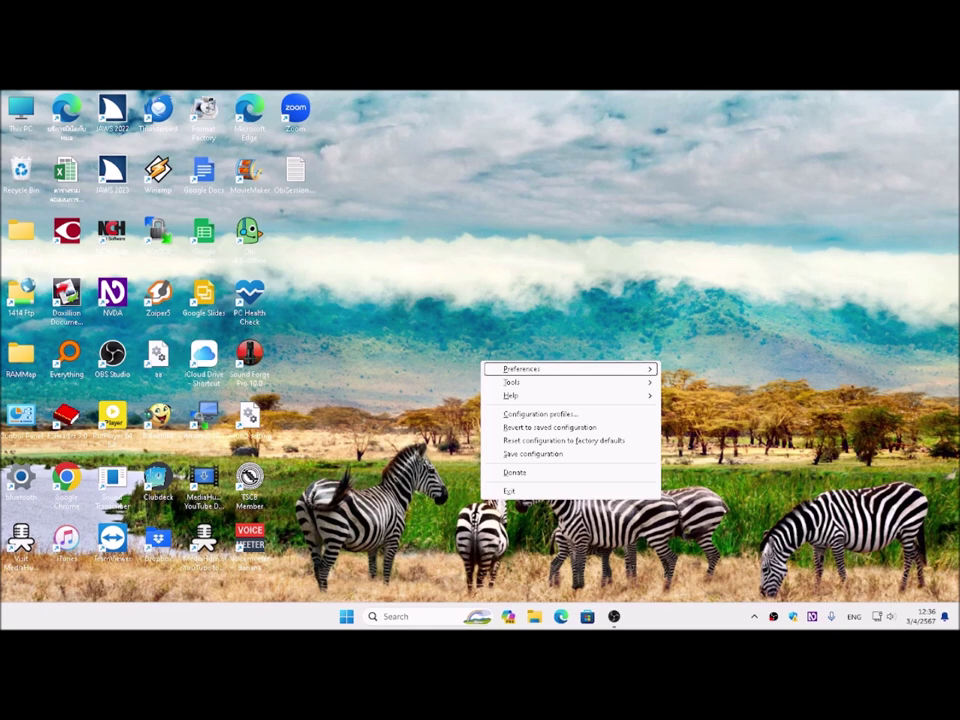
key("Right")
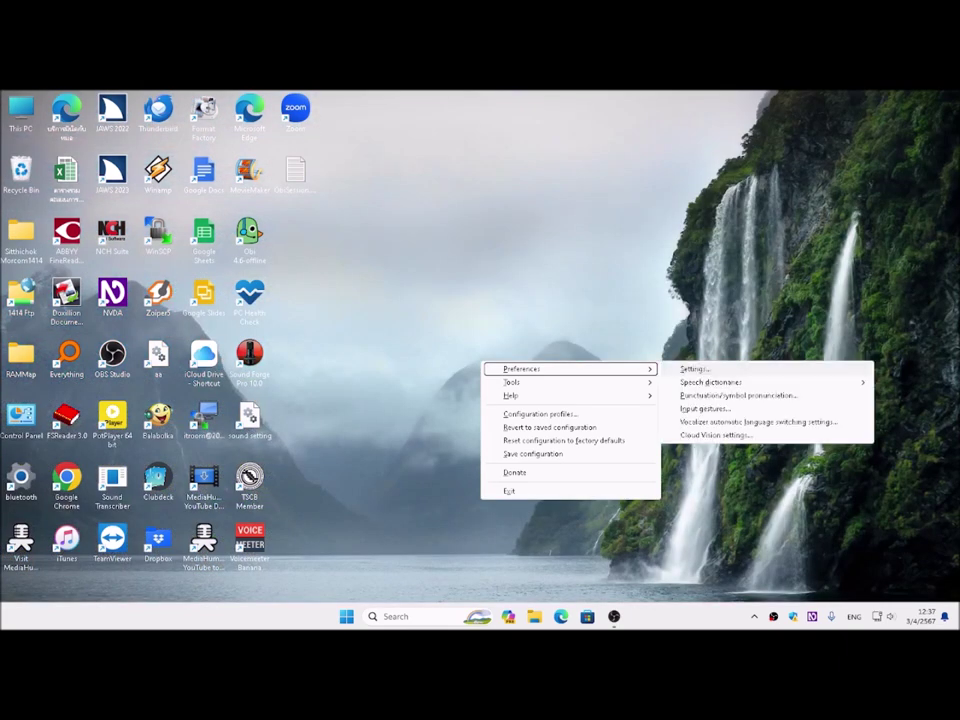
key("Return")
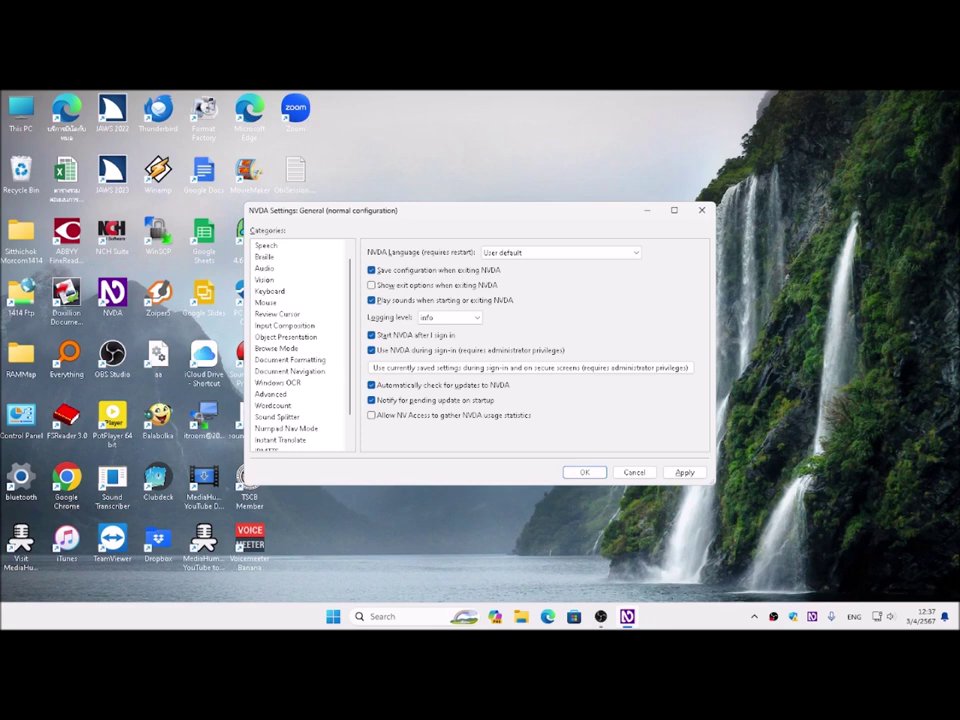
left_click(268, 245)
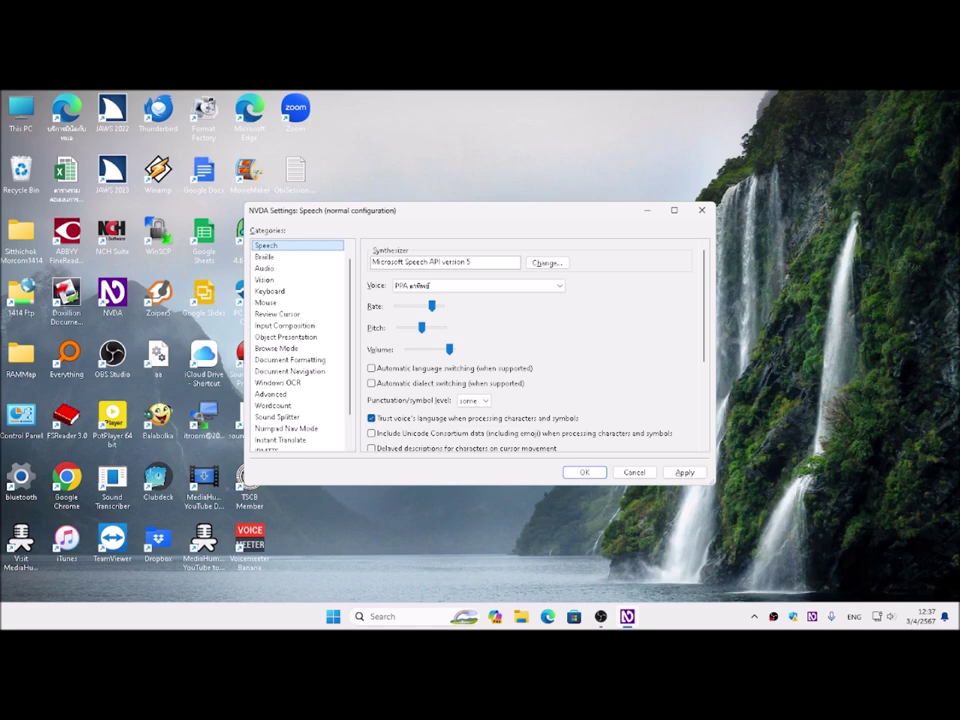
Examine the modes available in the Cycle speech mode command, then close the settings without saving
key("shift+Tab")
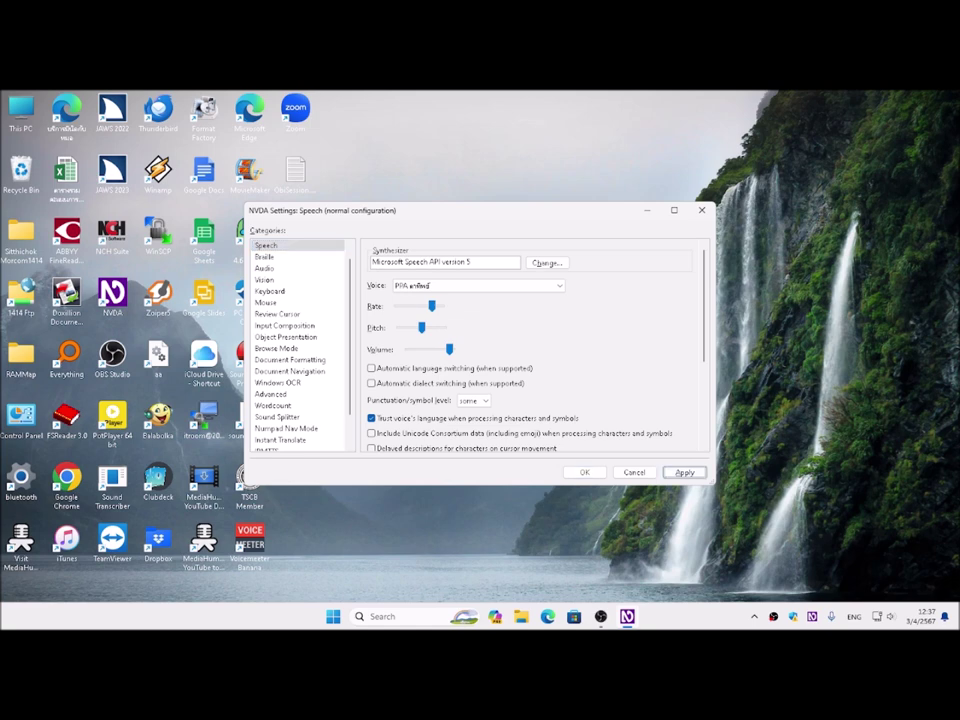
key("shift+Tab")
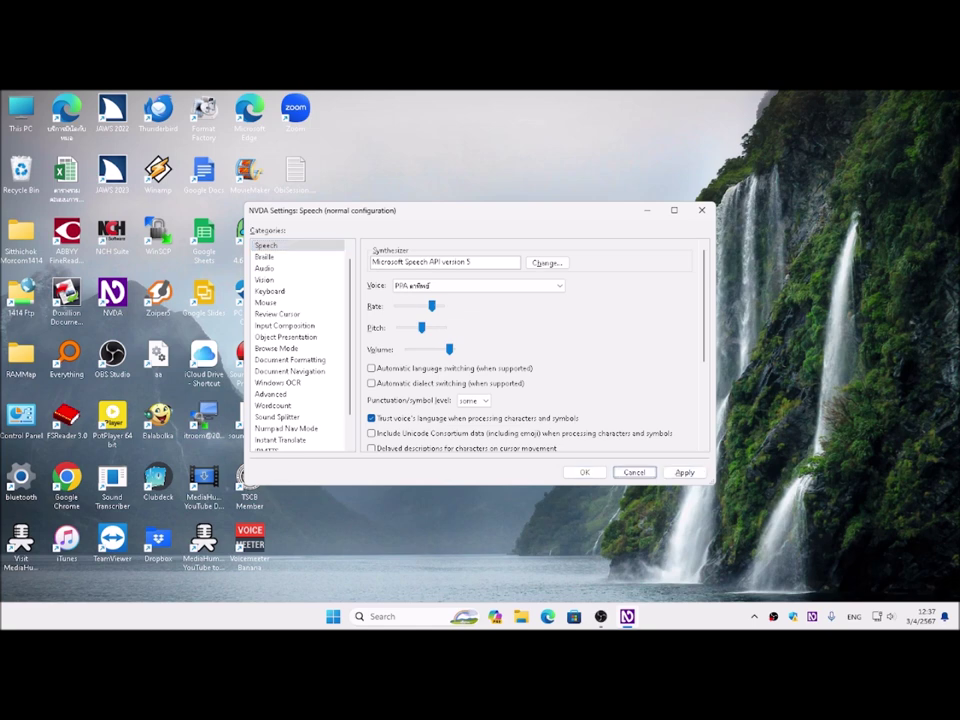
key("shift+Tab")
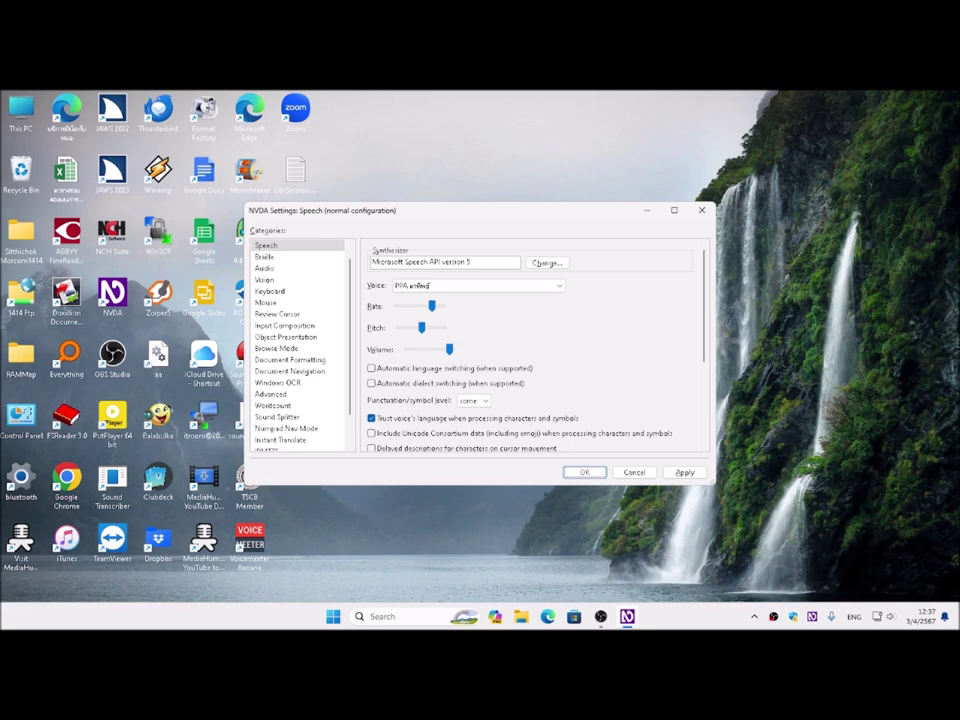
key("shift+Tab")
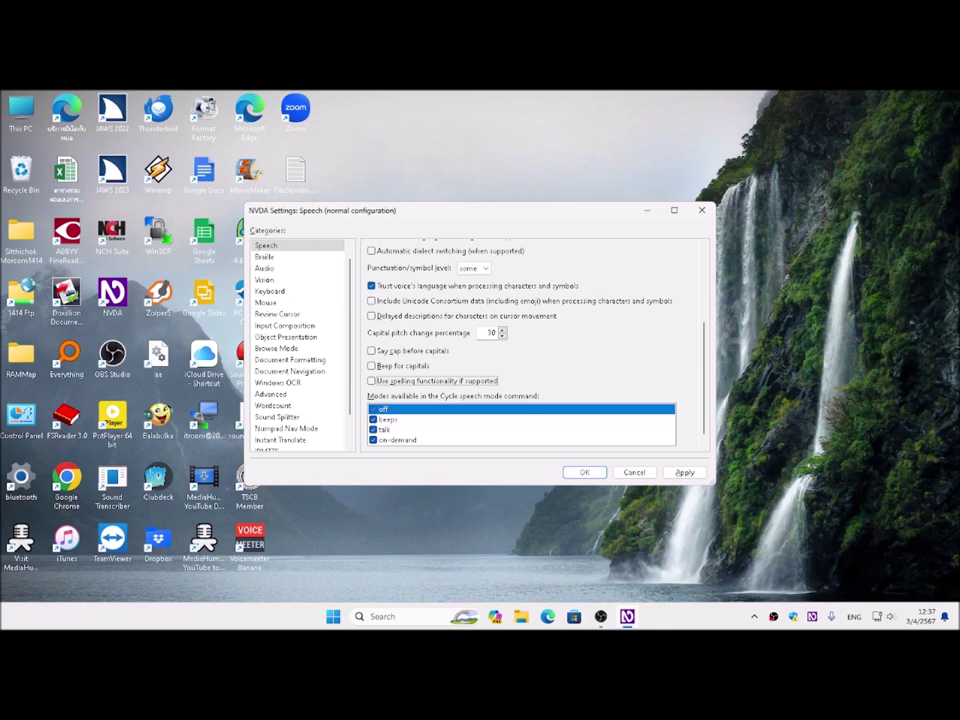
key("Tab")
key("Tab")
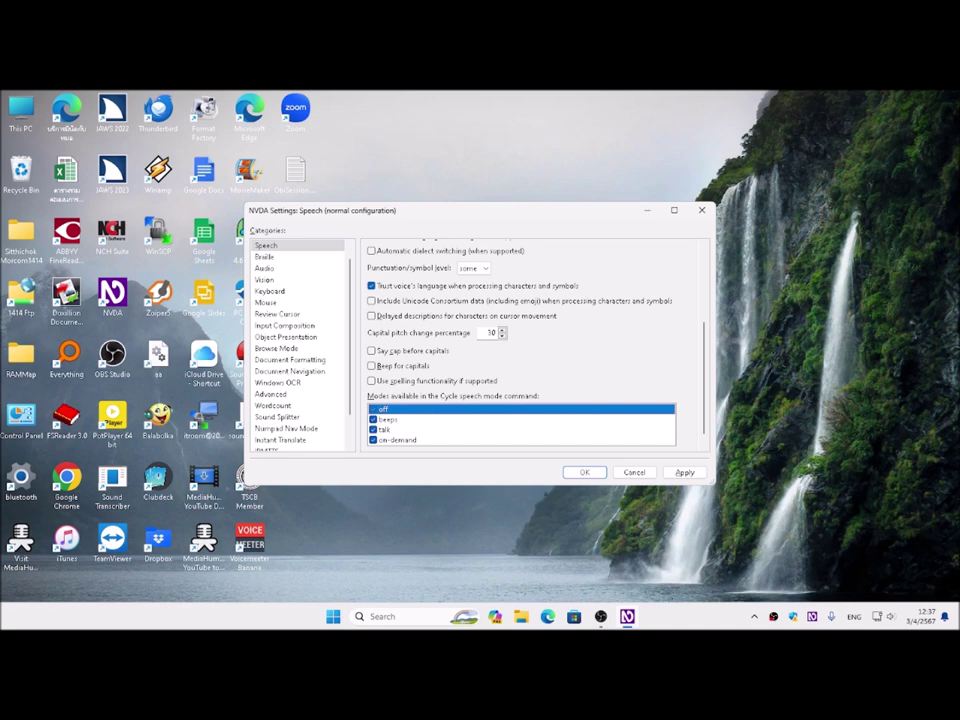
key("Escape")
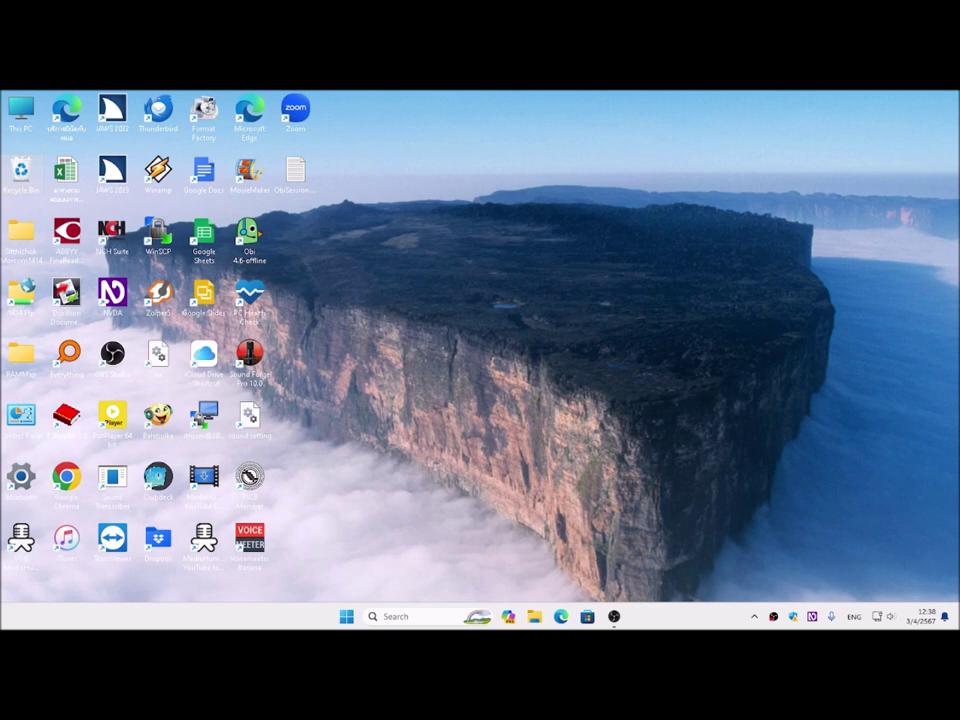
Reopen the Speech settings directly, review the cycle speech mode list, and cancel the dialog
key("ctrl+Insert+v")
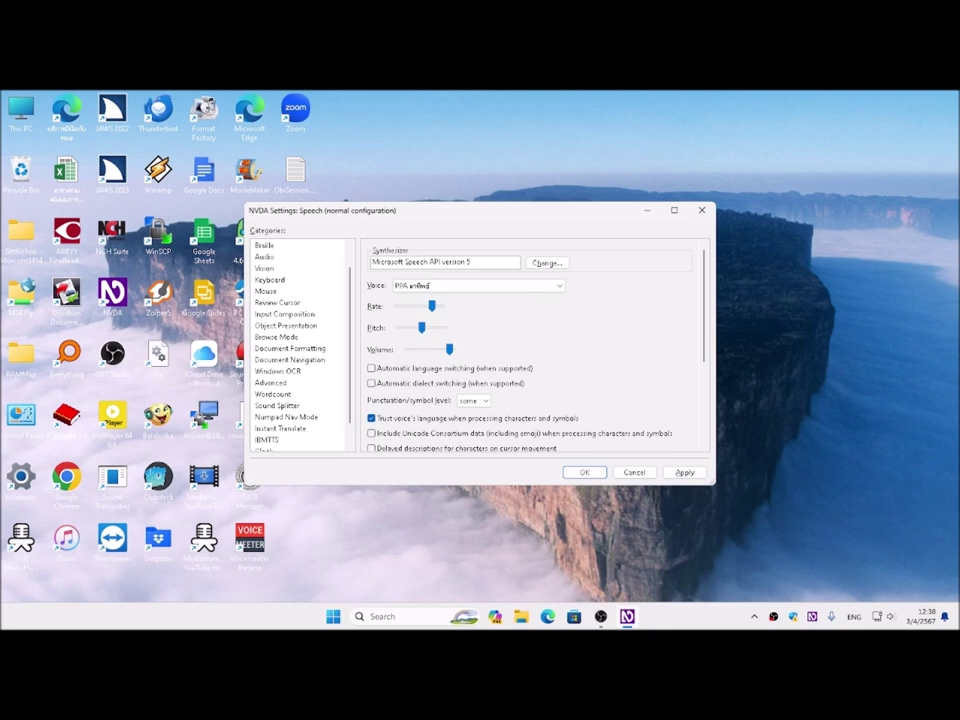
key("shift+Tab")
key("shift+Tab")
key("shift+Tab")
key("shift+Tab")
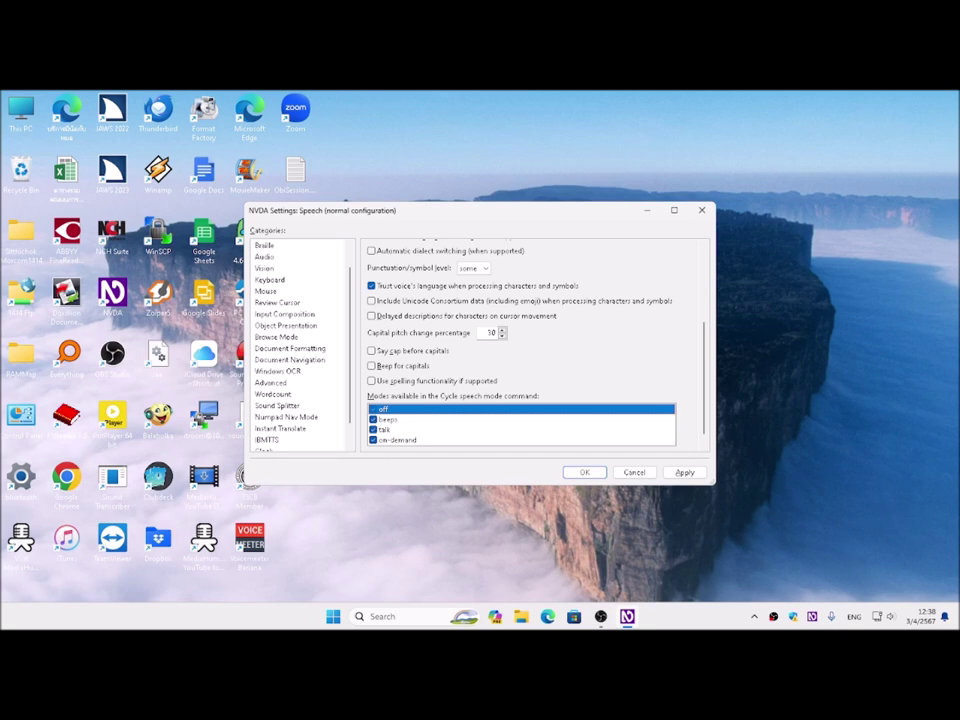
key("Escape")
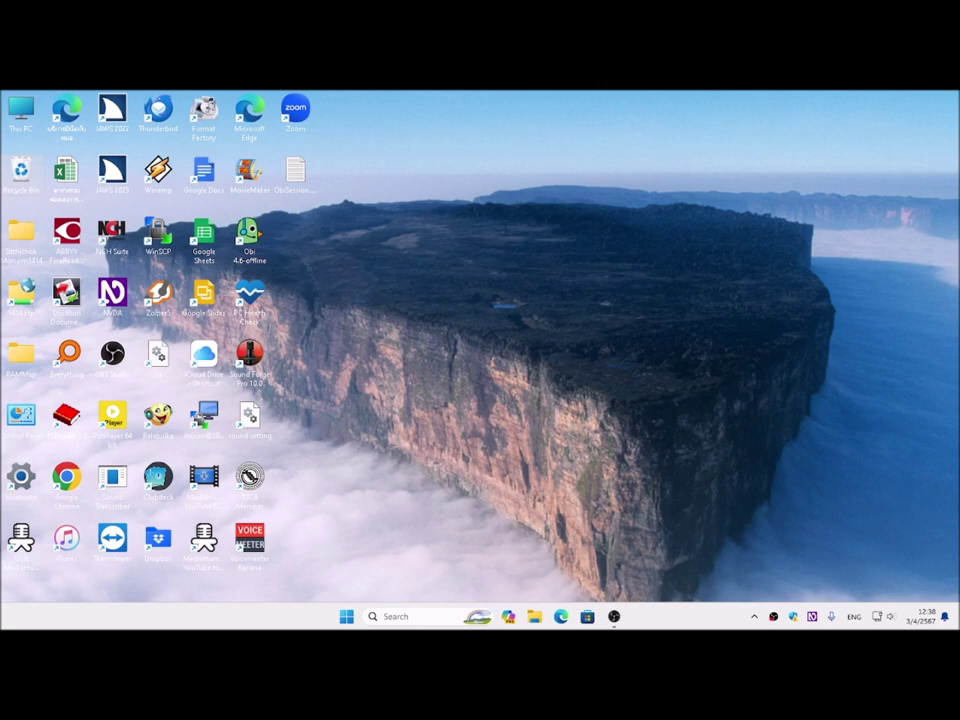
Open the Speech settings and exclude off and beeps from the modes available in the Cycle speech mode command
key("ctrl+Insert+v")
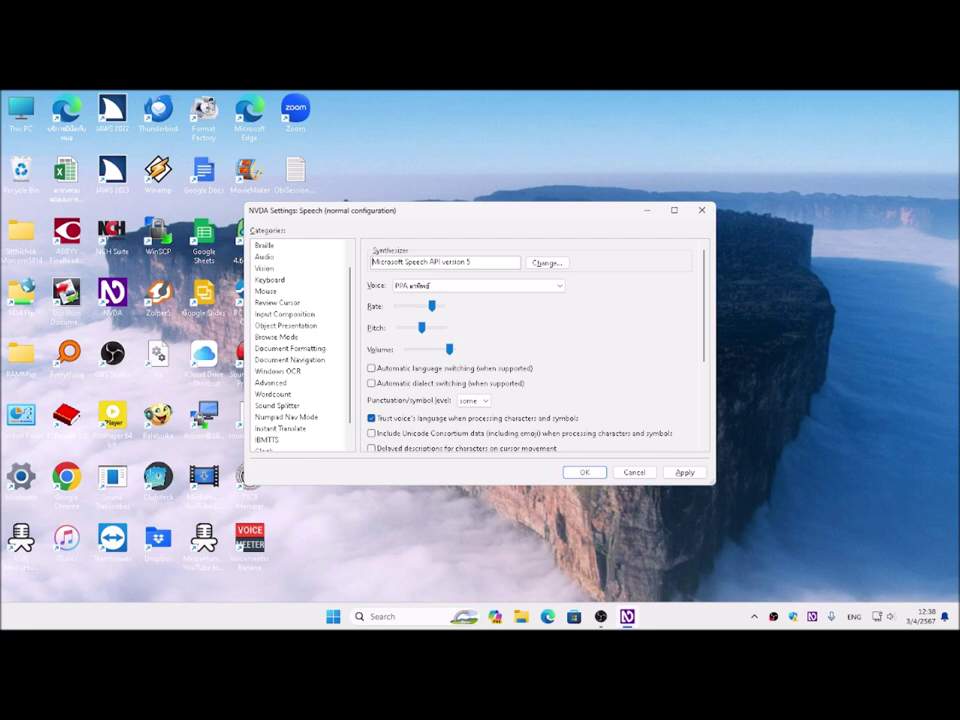
key("shift+Tab")
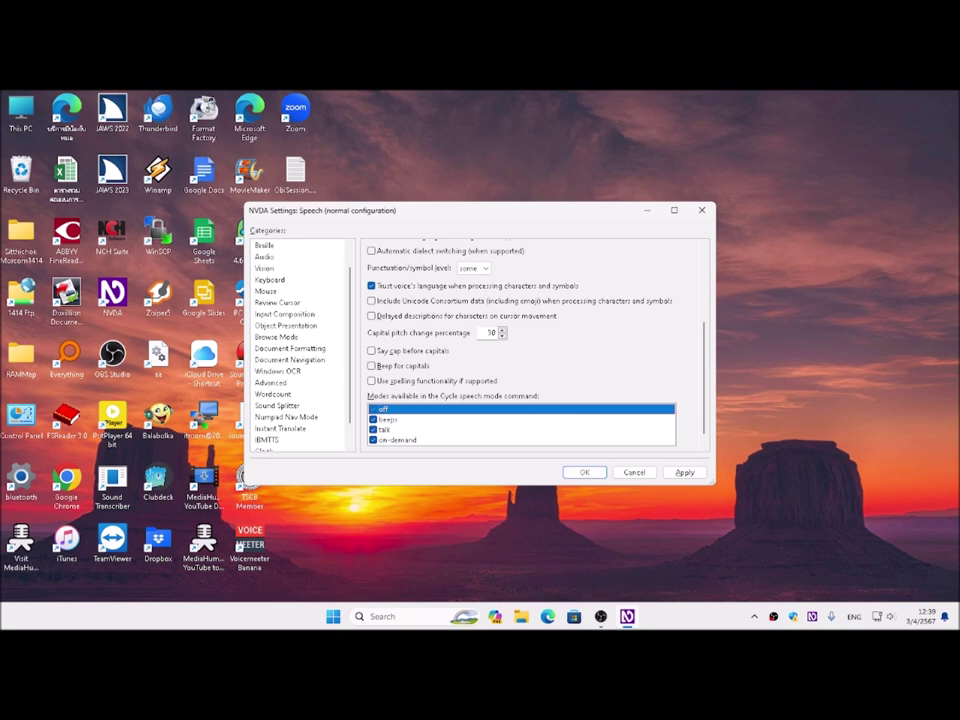
key("space")
key("Down")
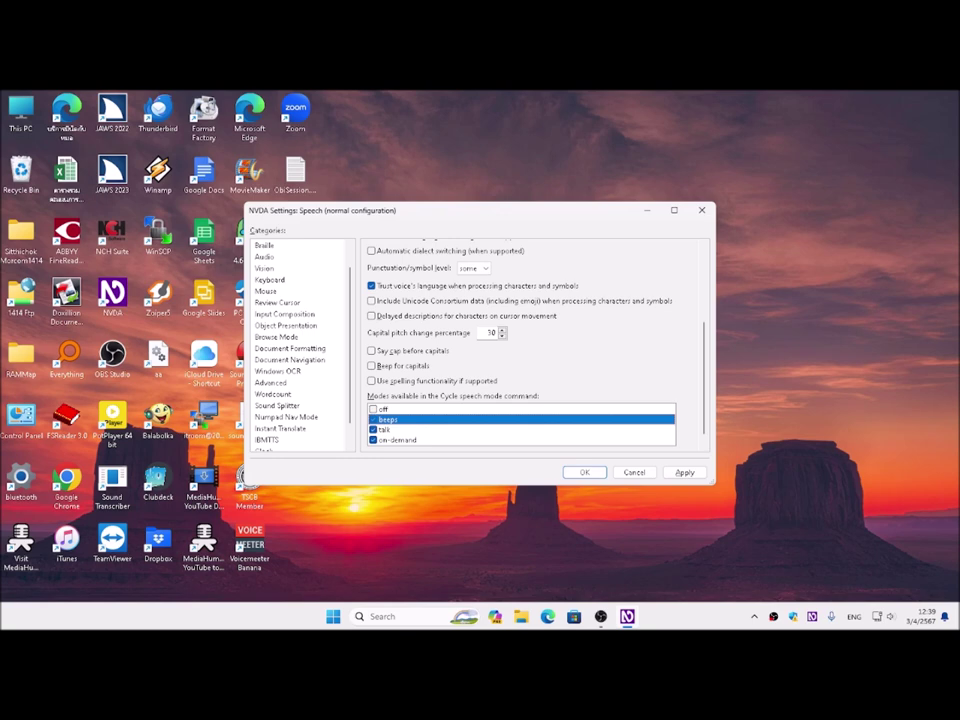
key("space")
key("Down")
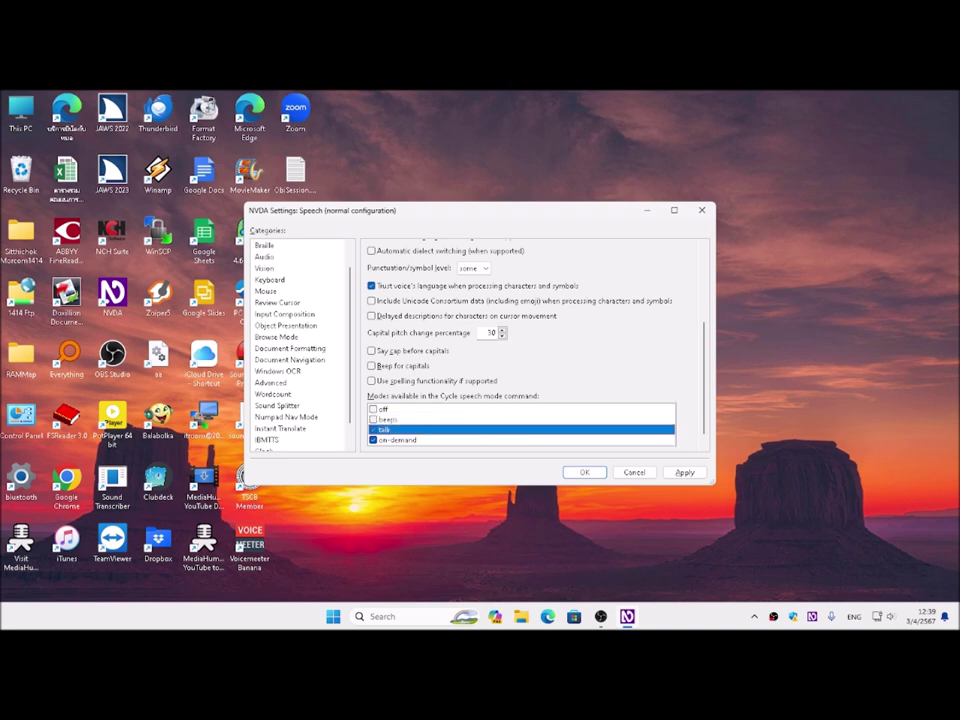
Try to save the cycle speech modes with talk also excluded, and decline to continue without it
key("Return")
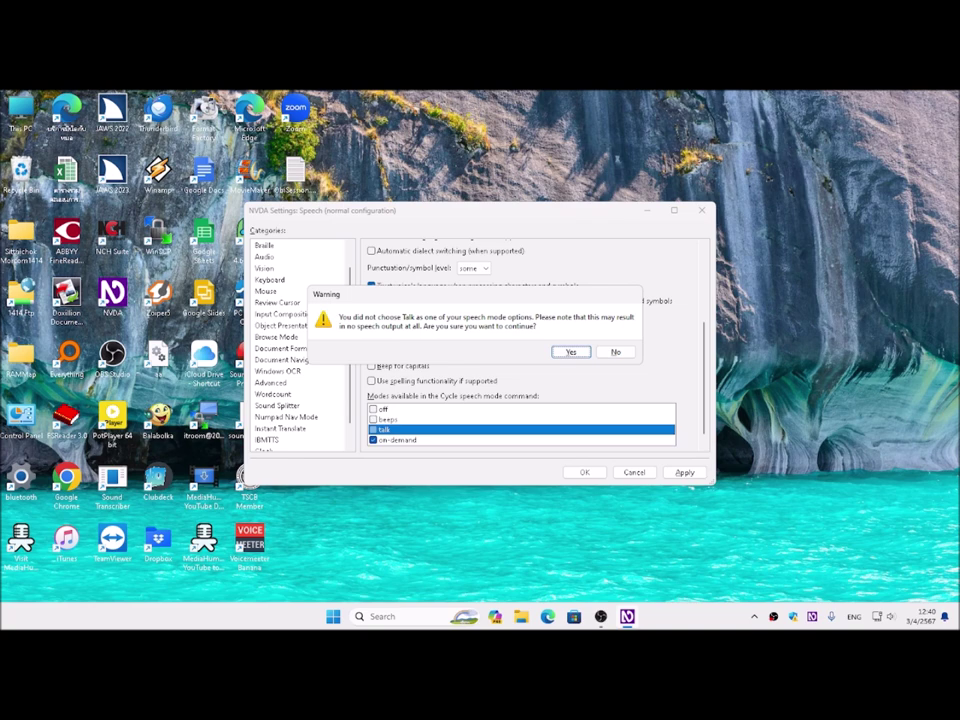
key("Tab")
key("Return")
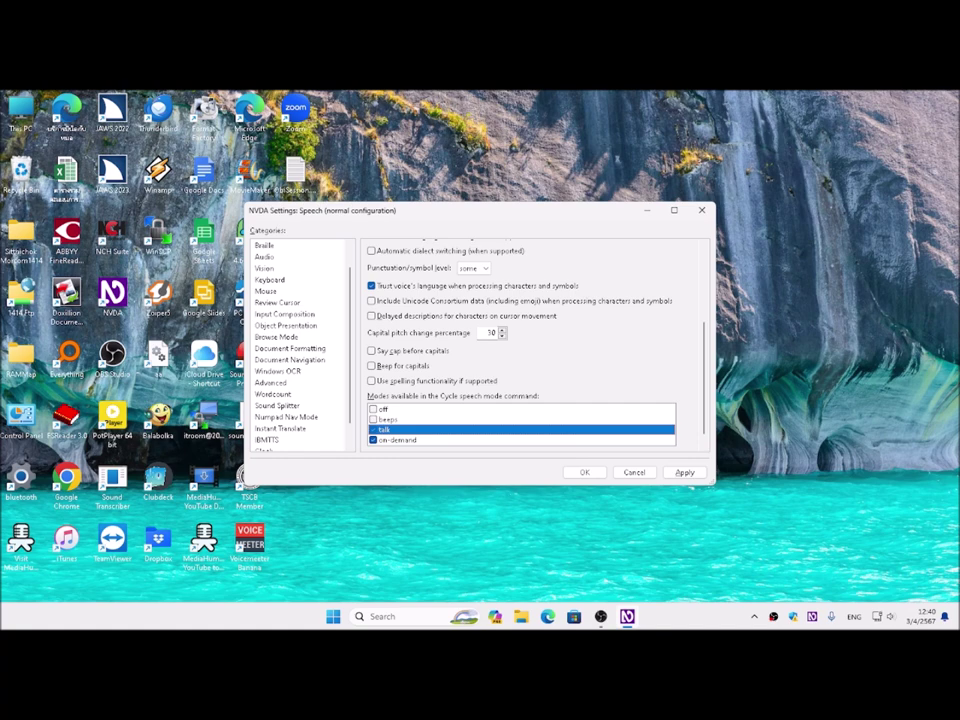
Include beeps again alongside talk and on-demand in the cycle speech mode list, and save the Speech settings
left_click(398, 440)
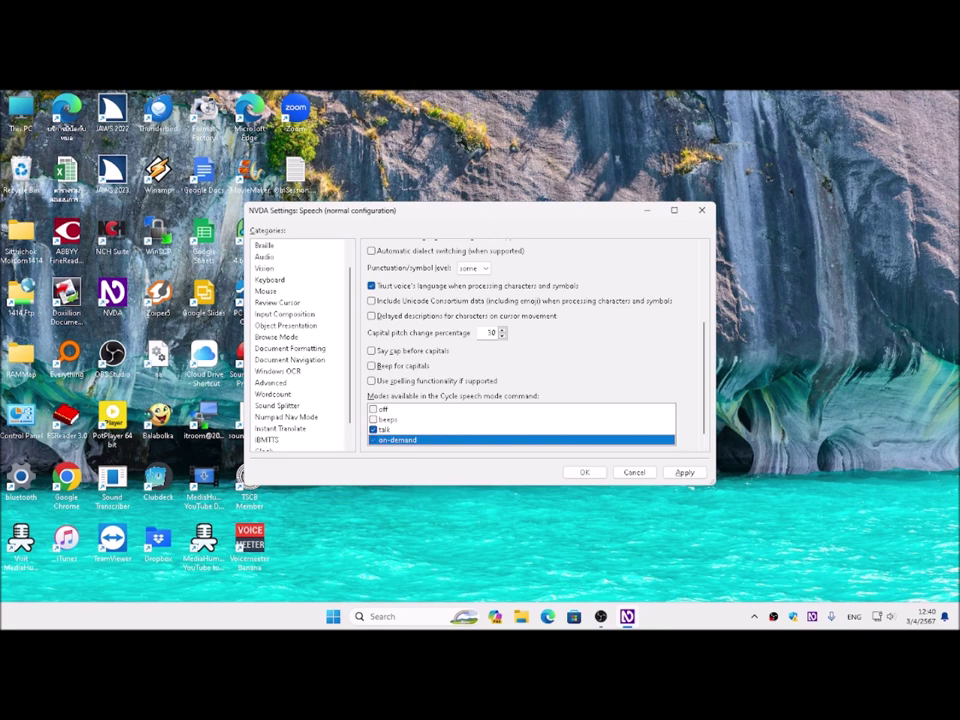
key("space")
key("space")
key("Up")
key("Up")
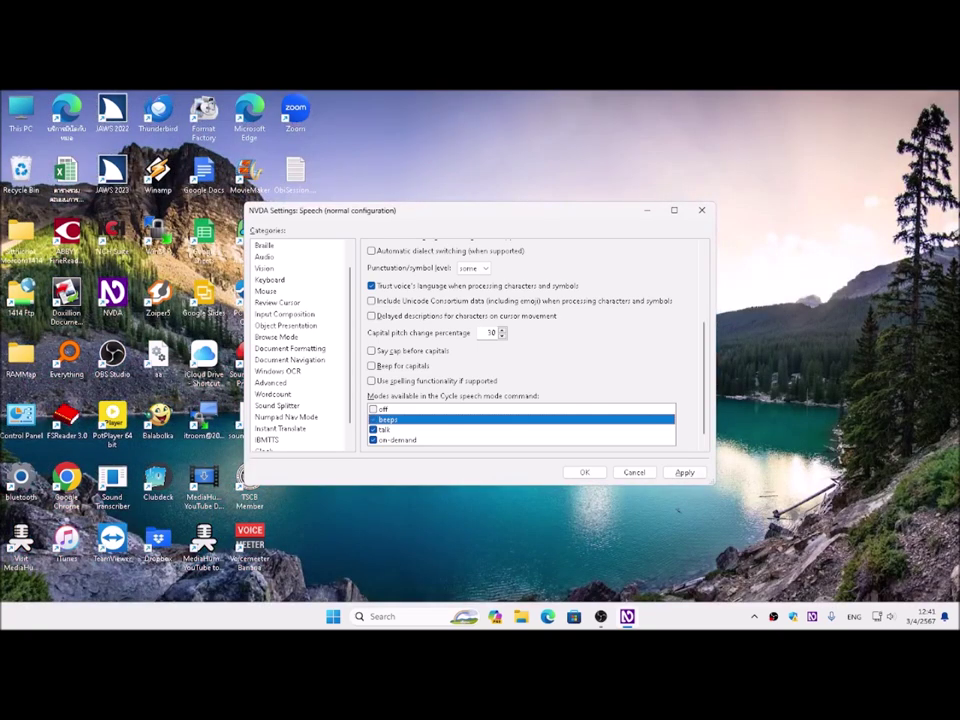
key("Up")
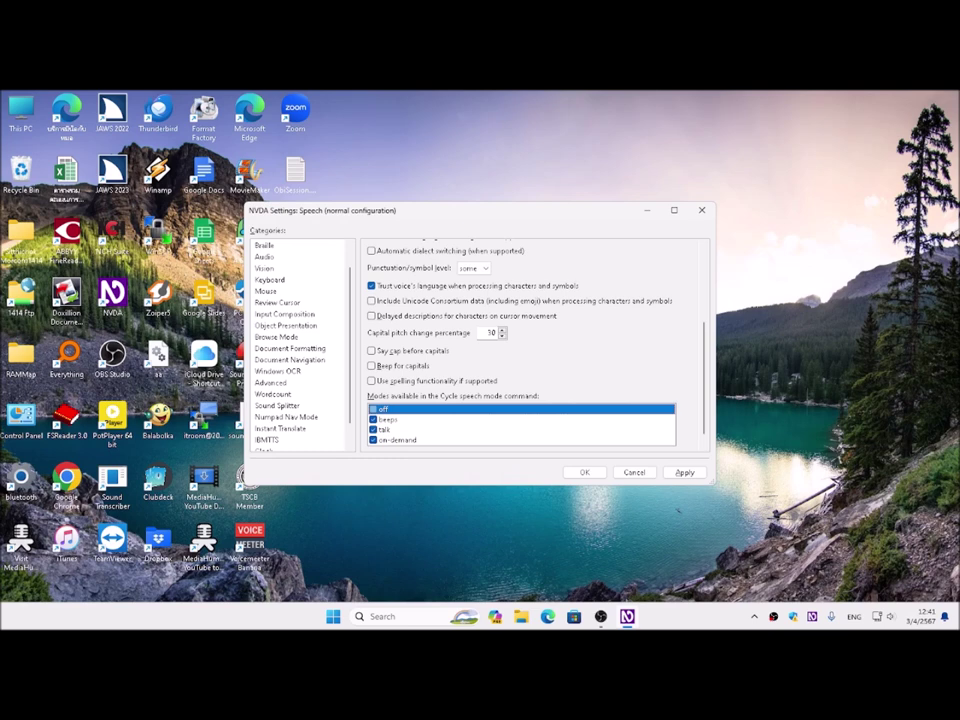
key("Down")
key("Down")
key("Down")
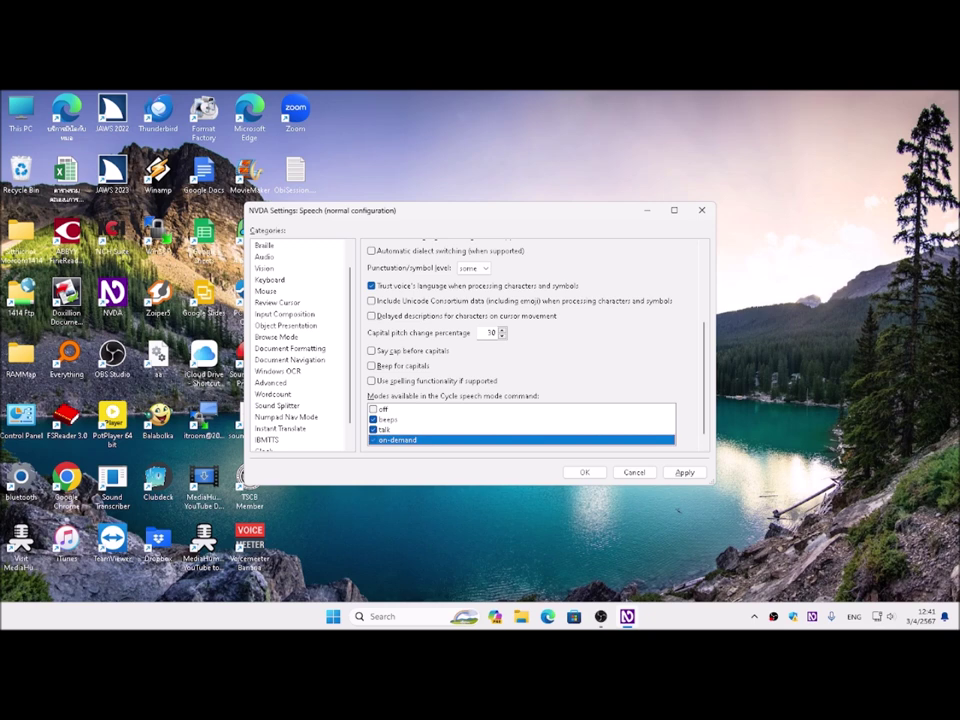
key("Tab")
key("Return")
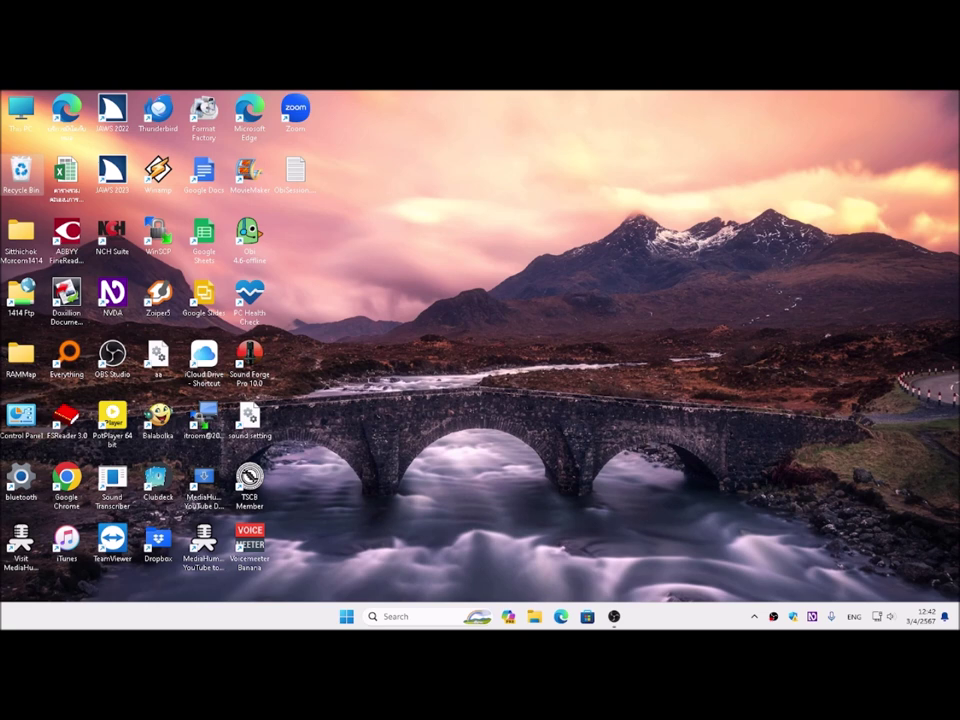
Open the synthesizer selection and switch the speech synthesizer to Nuance Vocalizer expressive 2.2
key("ctrl+Insert+s")
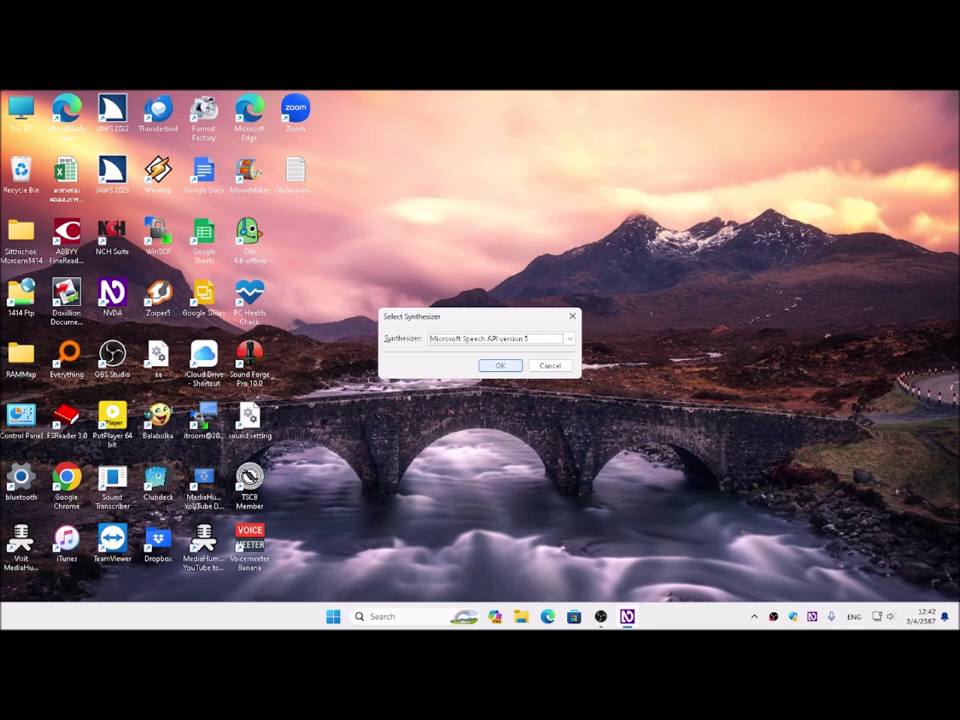
key("Up")
key("Down")
key("Down")
key("Up")
key("Down")
key("Down")
key("Down")
key("Return")
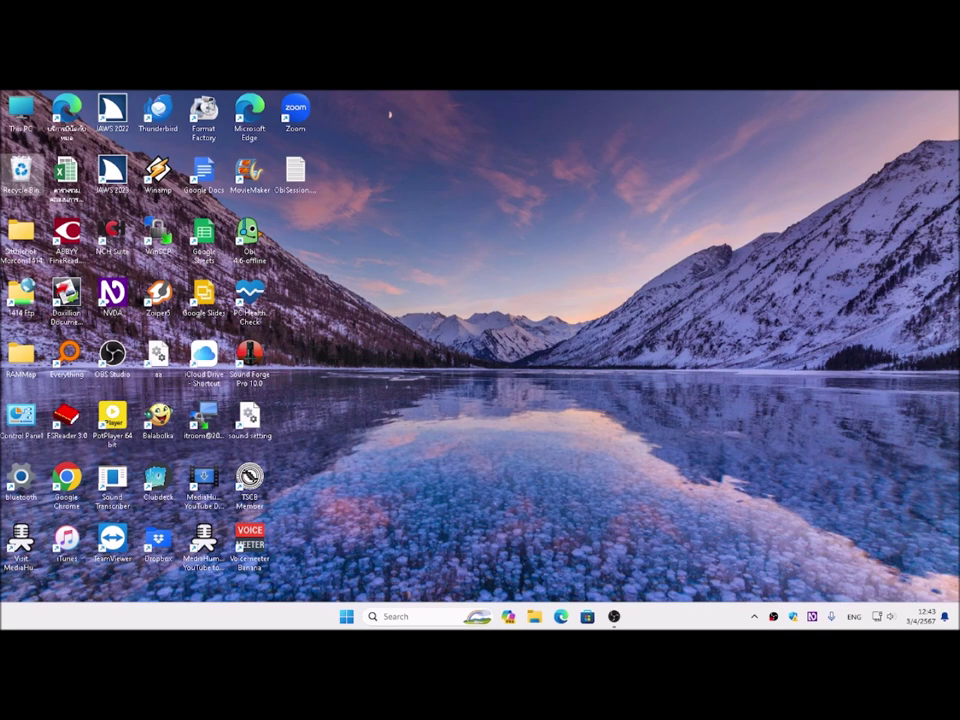
Review the selected synthesizer, and switch the speech synthesizer back to Microsoft Speech API version 5
key("ctrl+Insert+s")
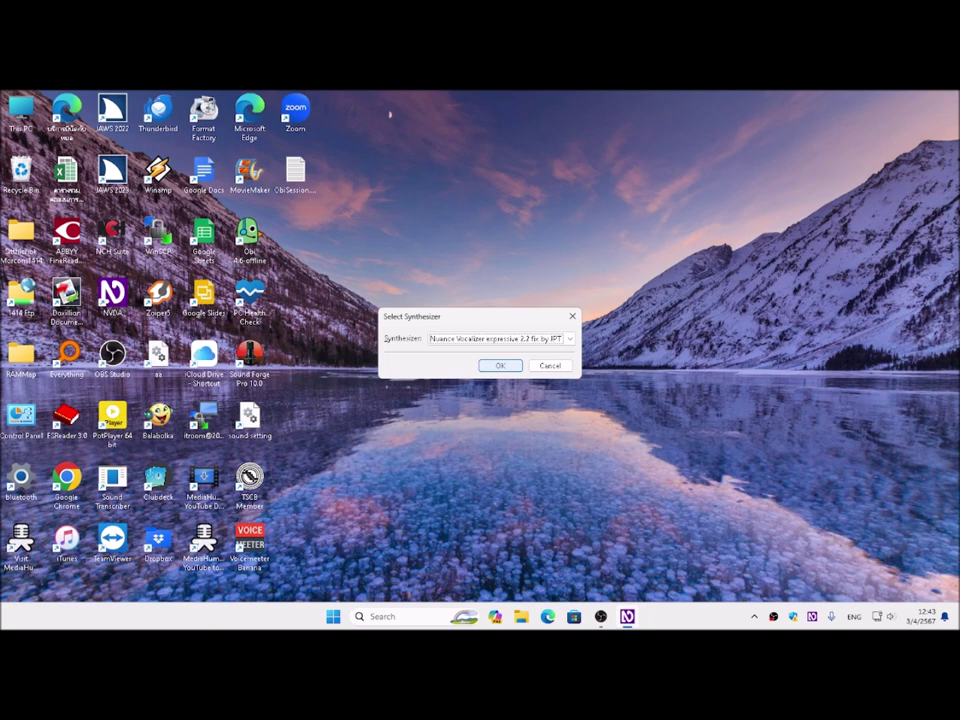
key("Tab")
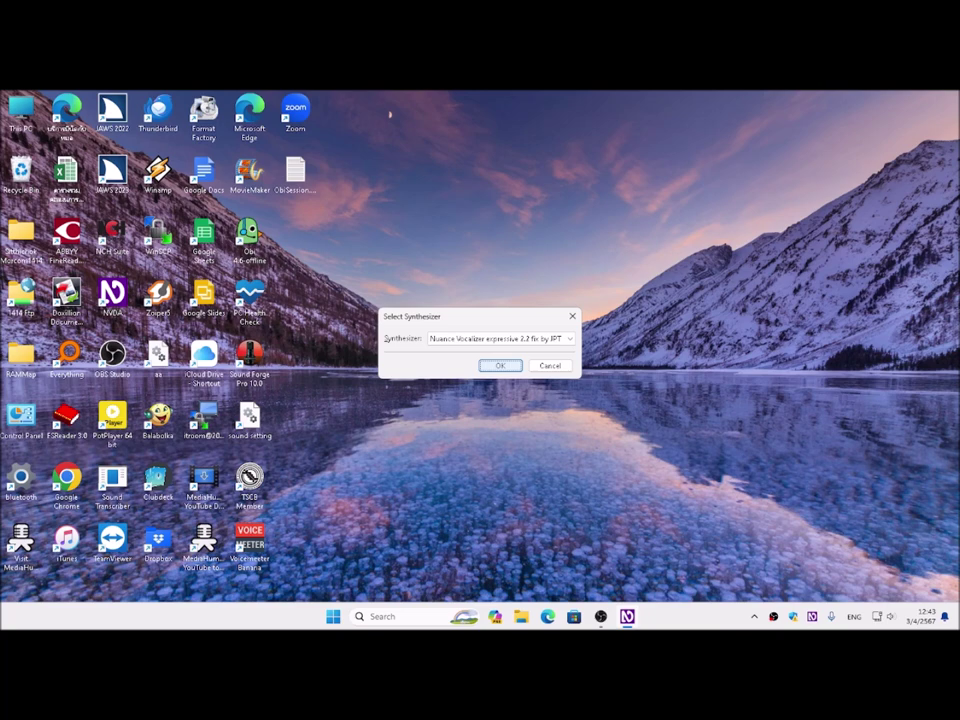
key("Return")
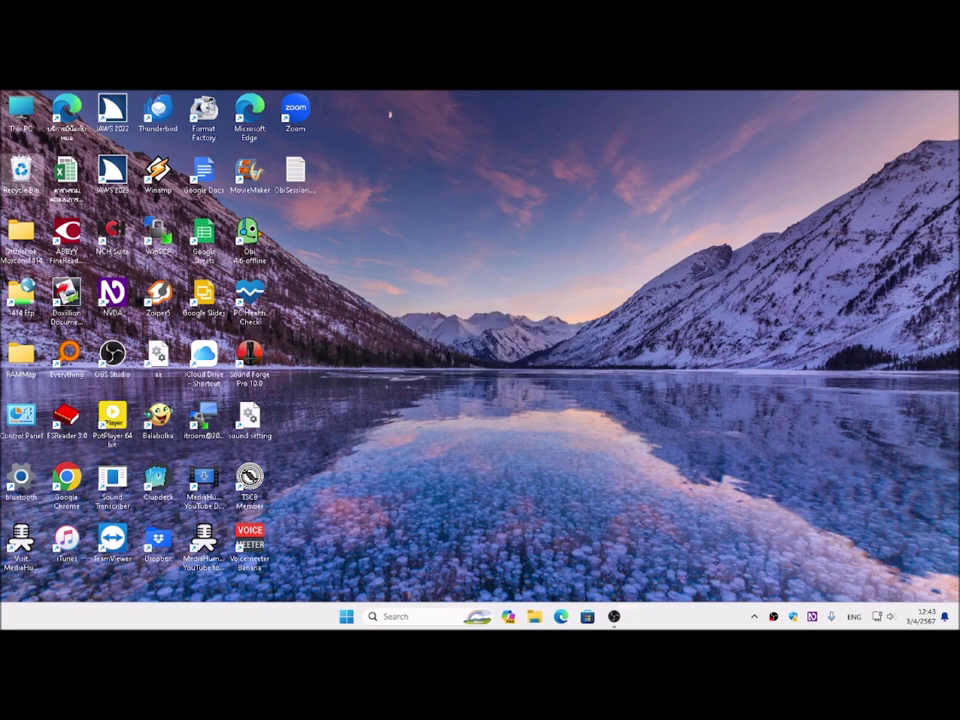
key("ctrl+Insert+s")
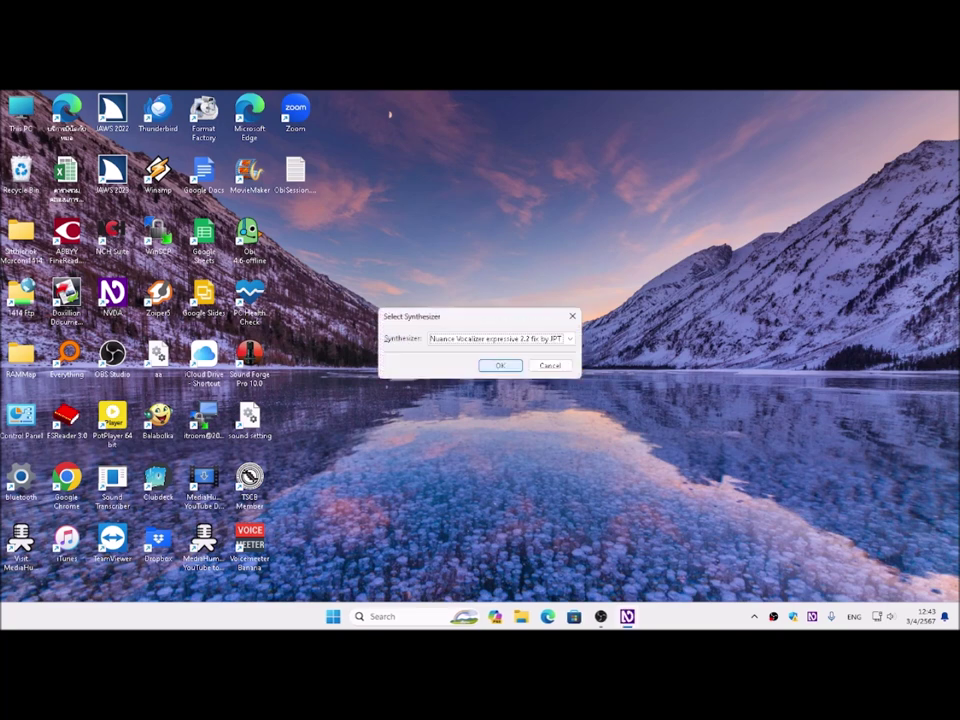
key("Up")
key("Return")
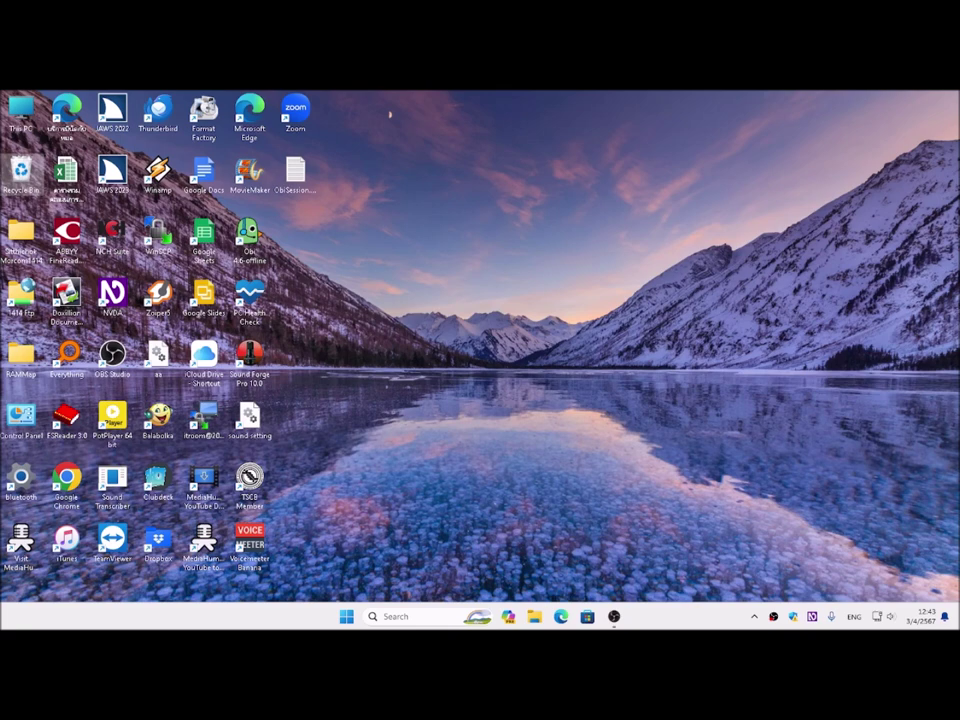
Open the NVDA settings from the preferences, review the Audio category's output device and sound options, and close the dialog
key("Insert+n")
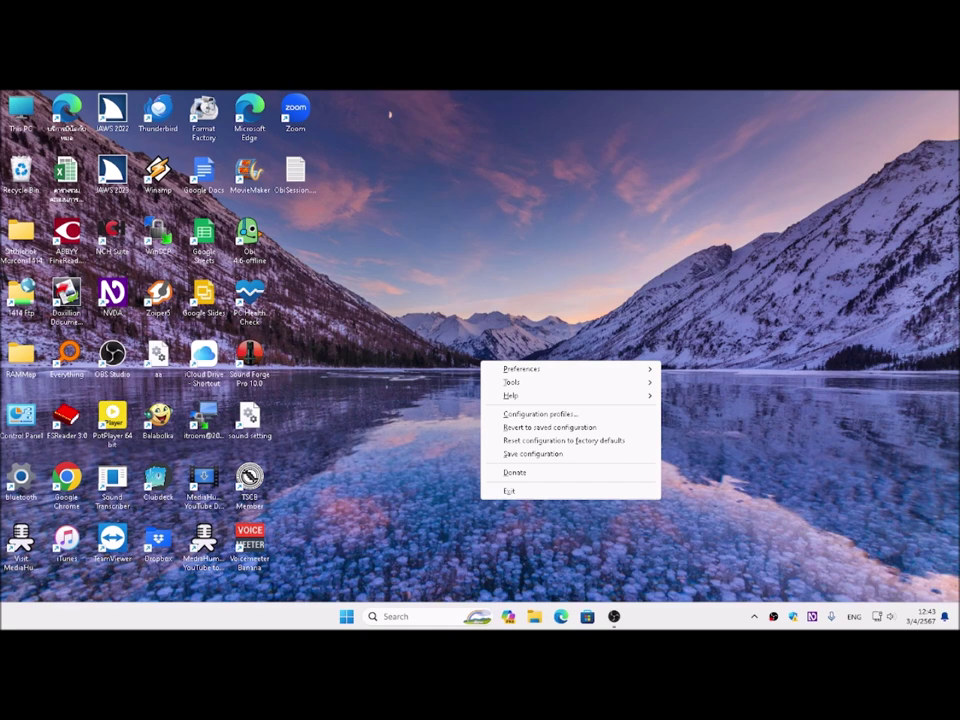
key("Down")
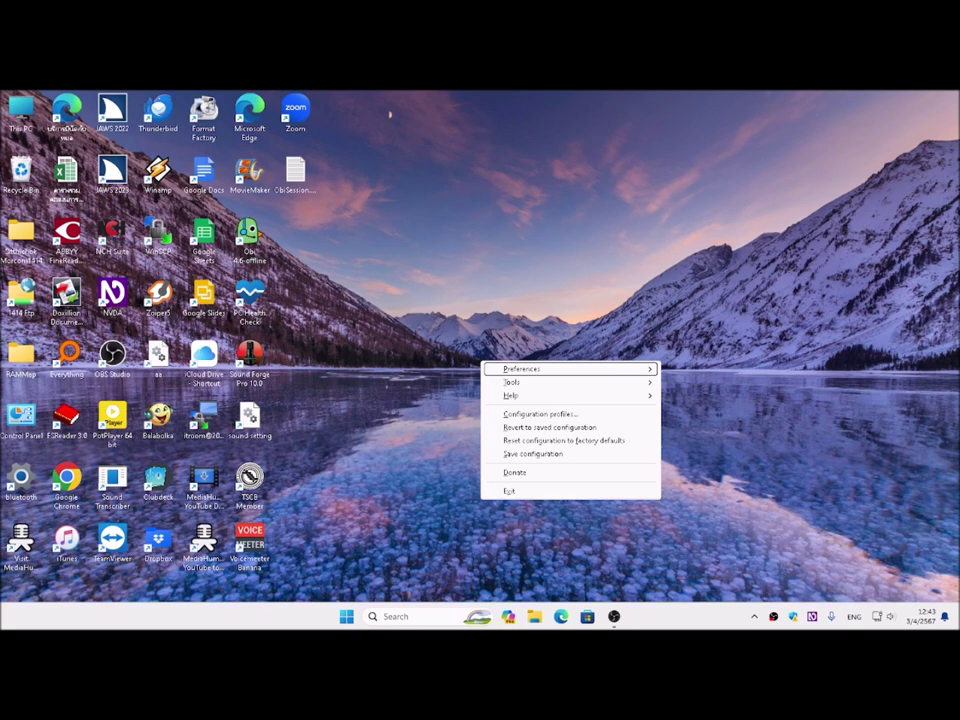
key("Right")
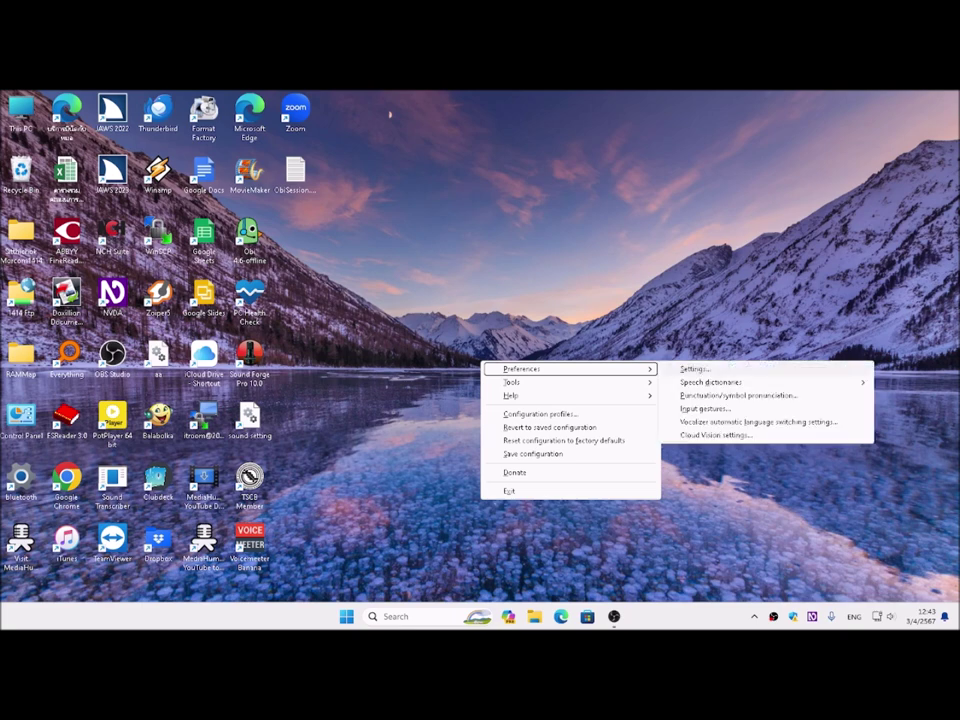
key("Escape")
key("Escape")
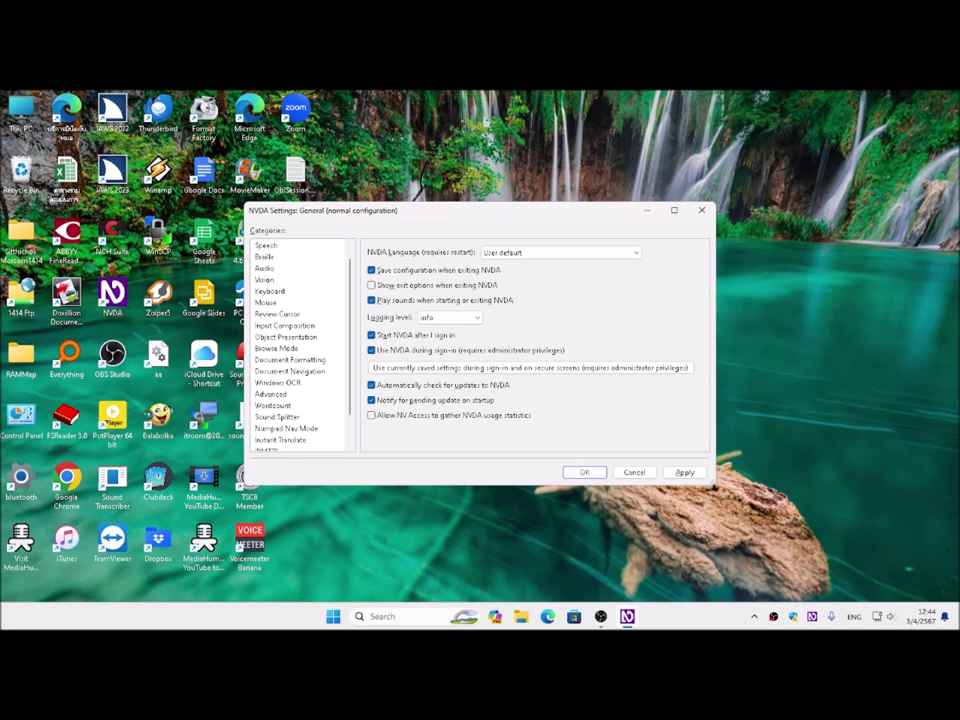
left_click(264, 268)
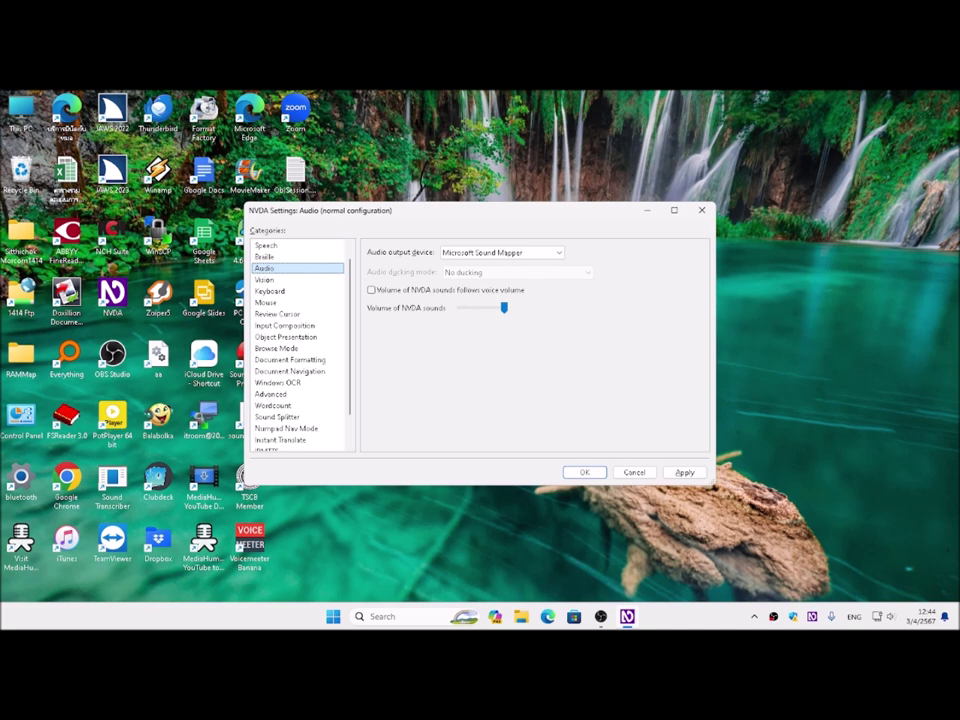
key("Tab")
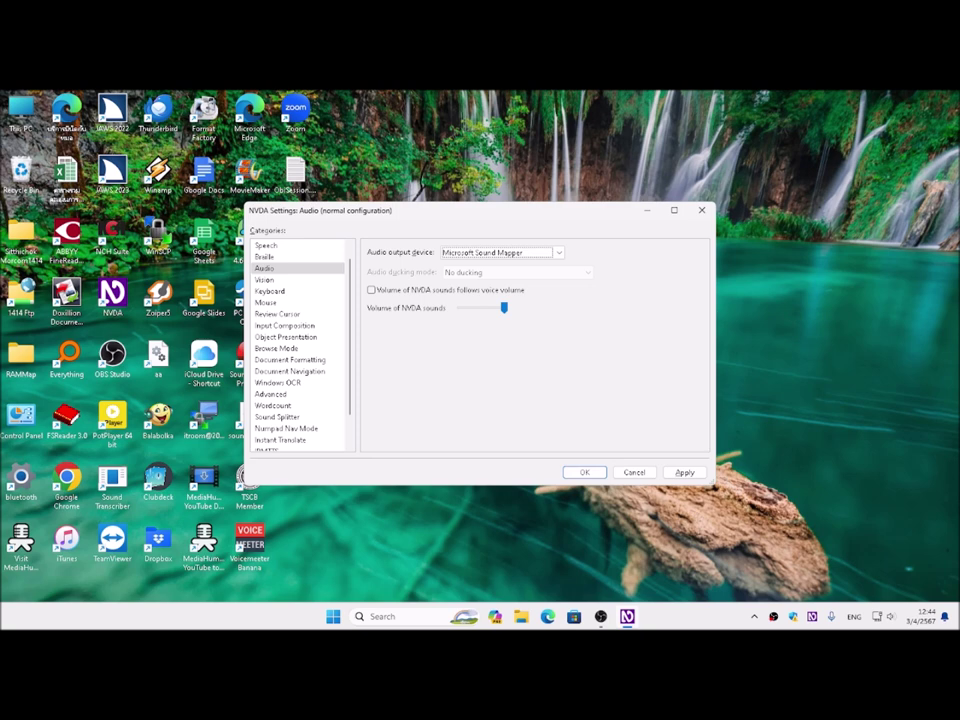
key("Escape")
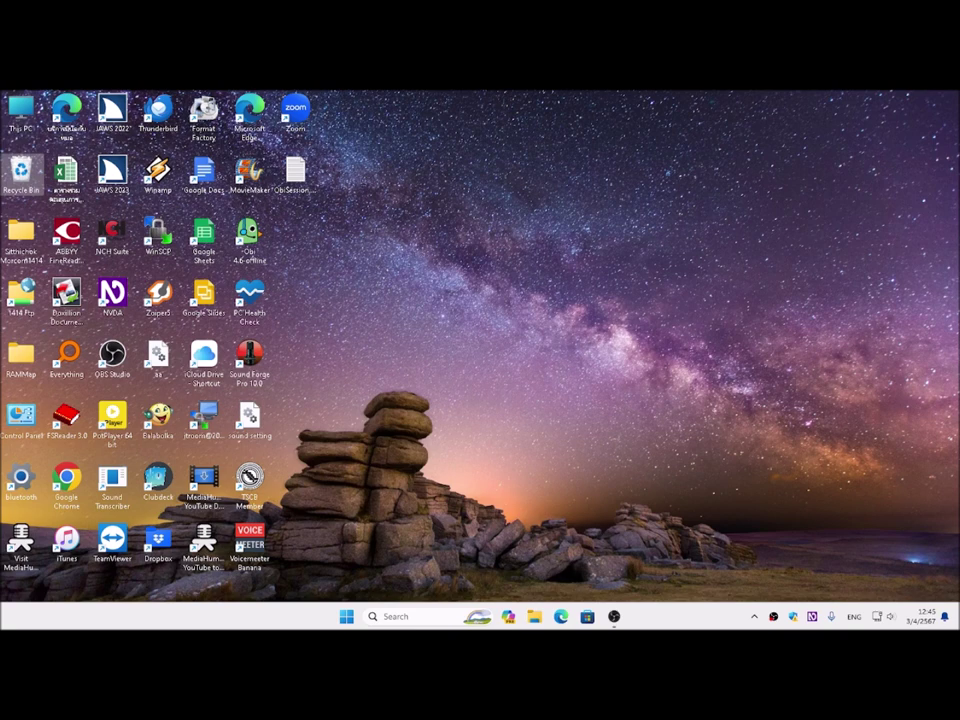
Open the Audio settings directly with their dedicated command, review them, and return to the desktop icons without saving
key("ctrl+Insert+u")
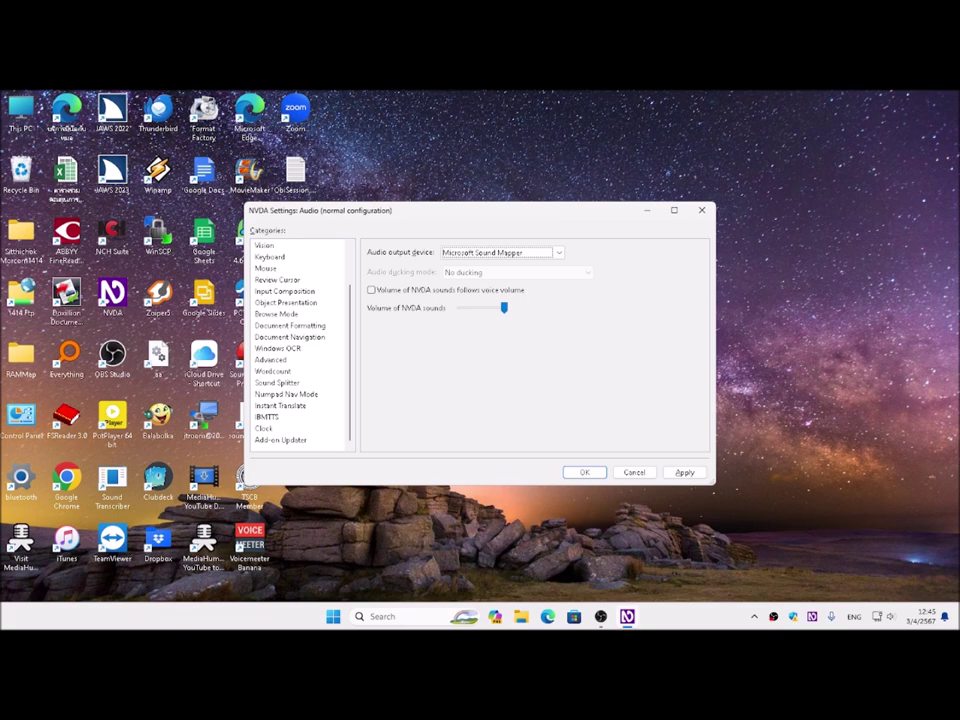
key("Escape")
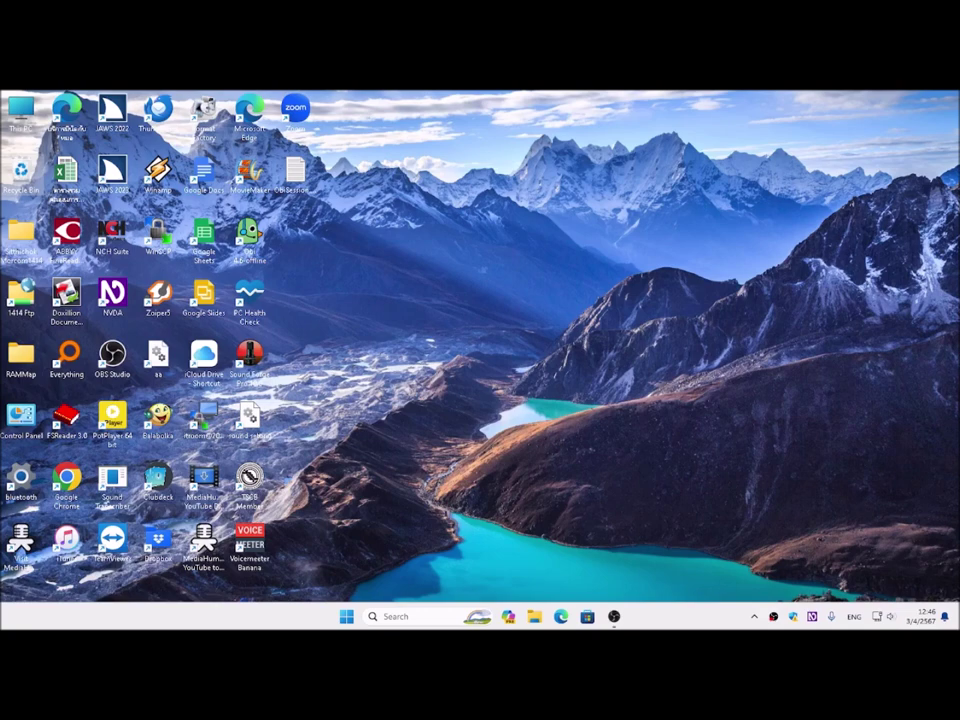
key("Down")
key("Down")
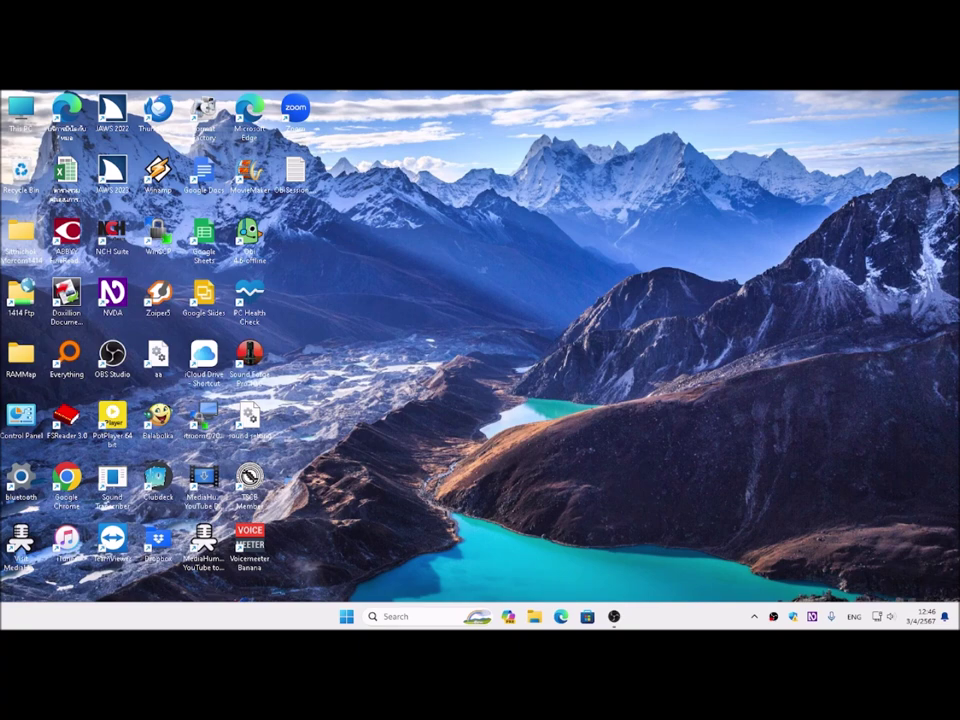
Include off again in the cycle speech mode list, save the Speech settings, and move the desktop selection to the Recycle Bin
key("ctrl+Insert+v")
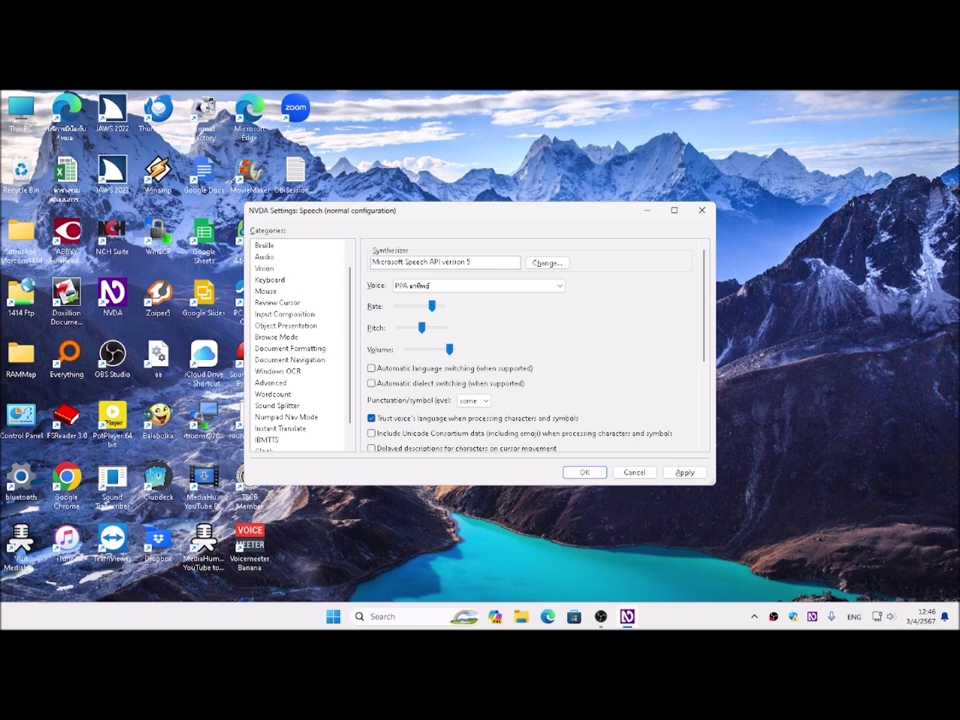
key("shift+Tab")
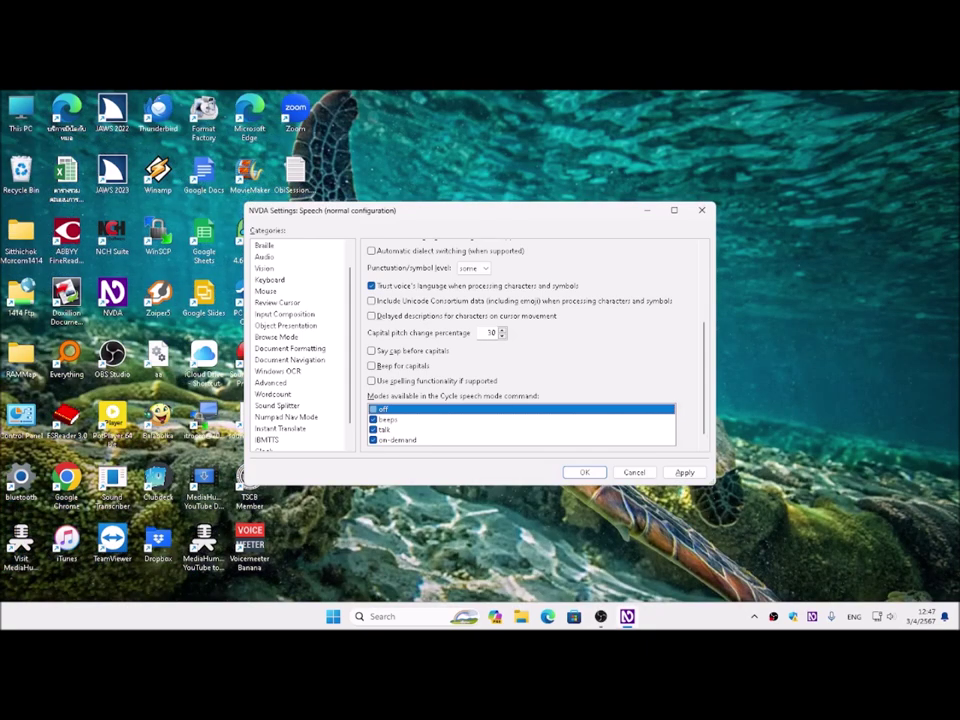
left_click(390, 419)
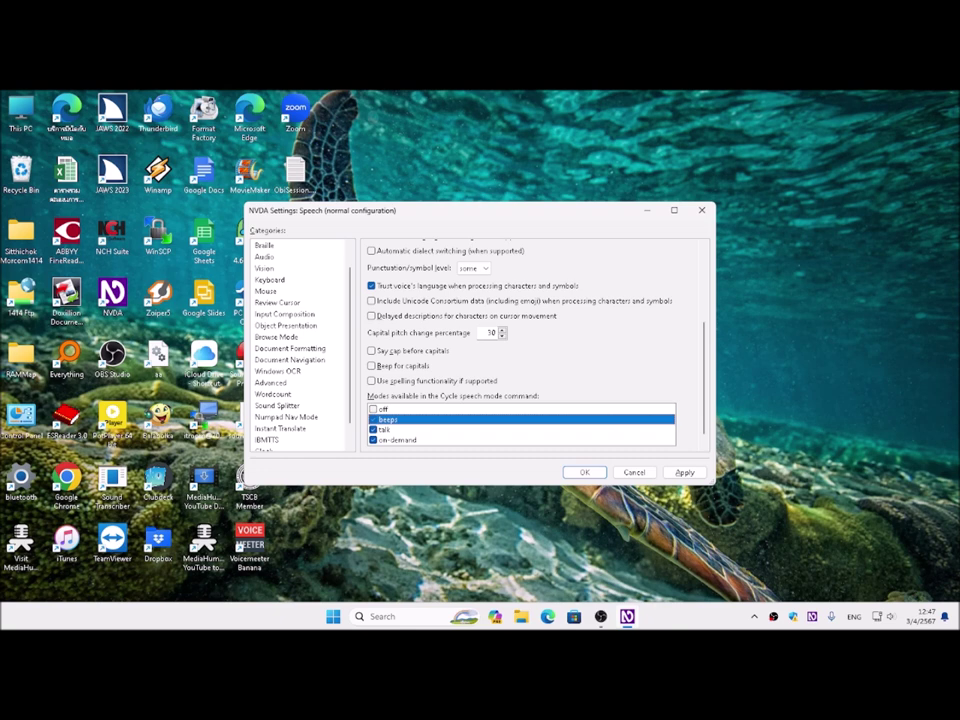
left_click(383, 409)
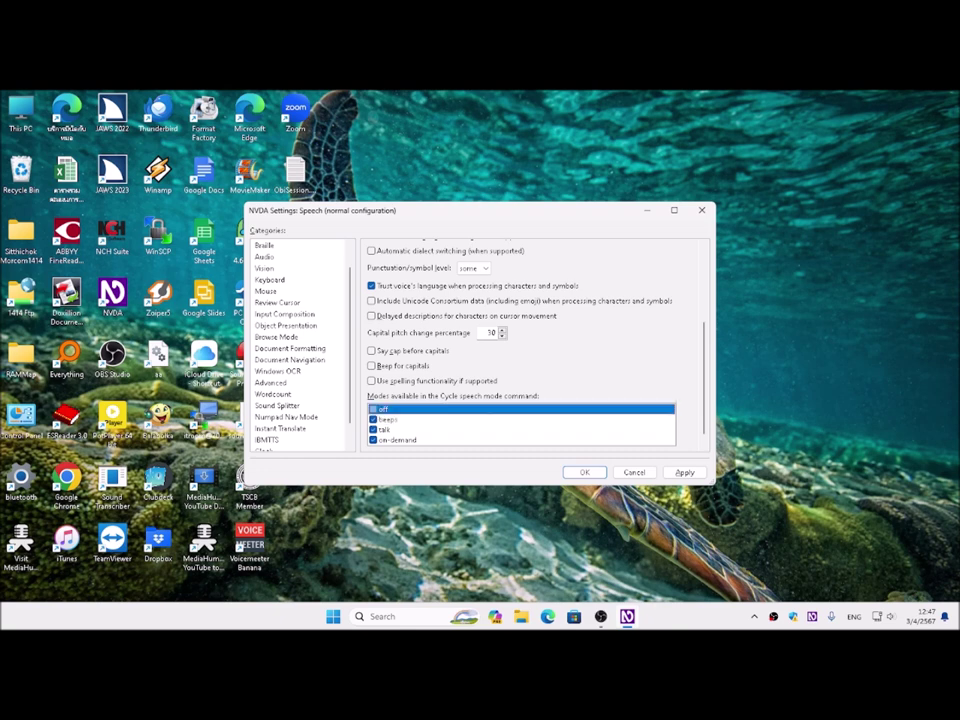
key("space")
key("Tab")
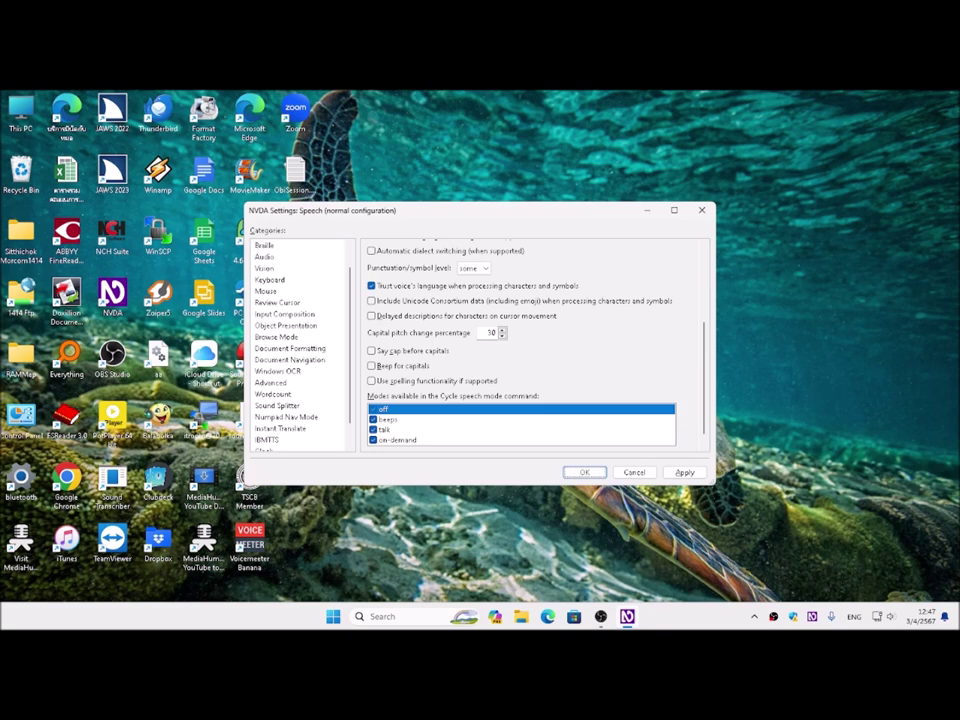
key("Return")
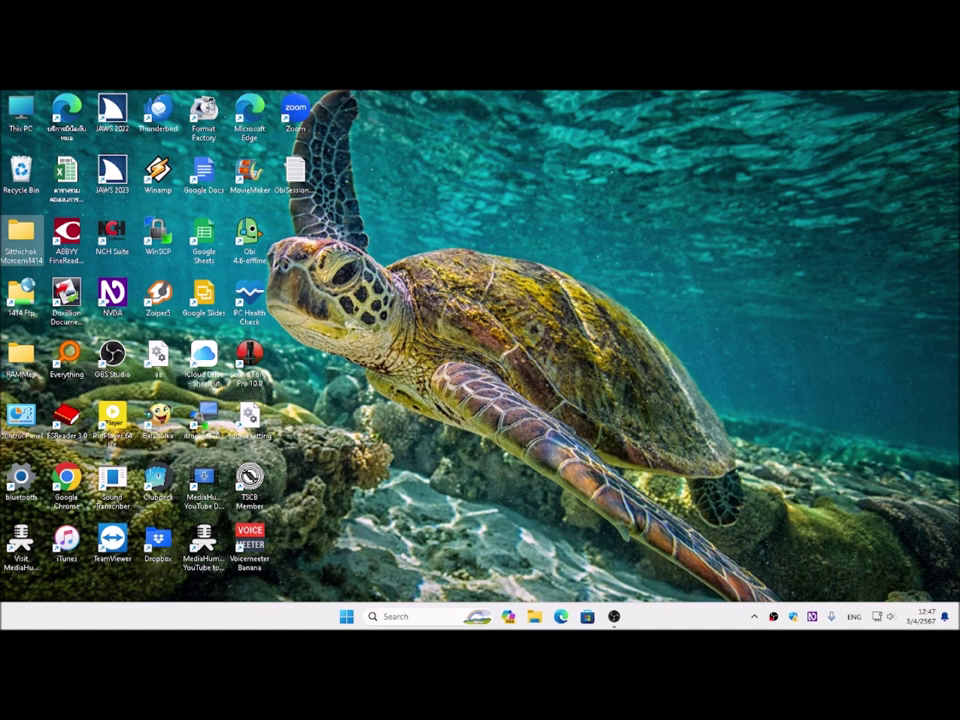
key("Up")
key("Up")
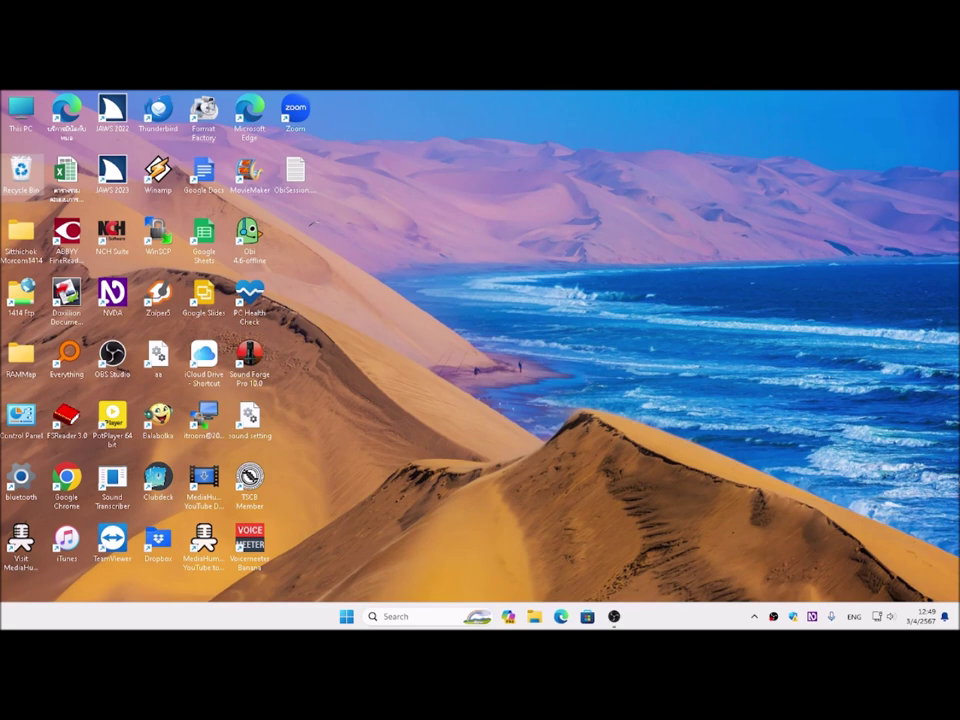
Open the Add-on Store from NVDA's tools
key("Insert+n")
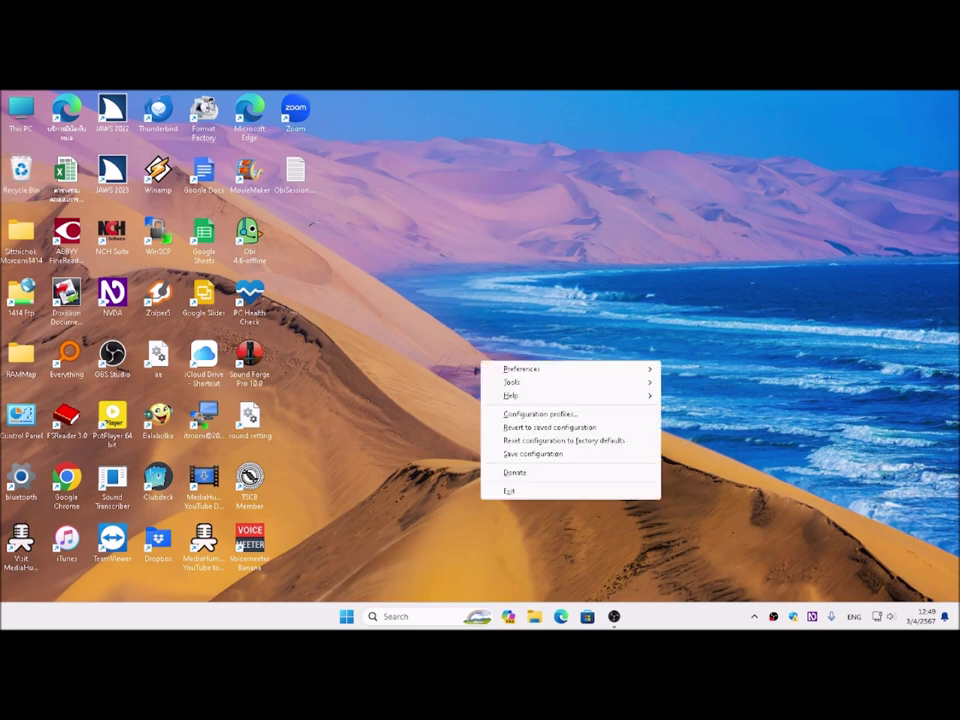
key("Down")
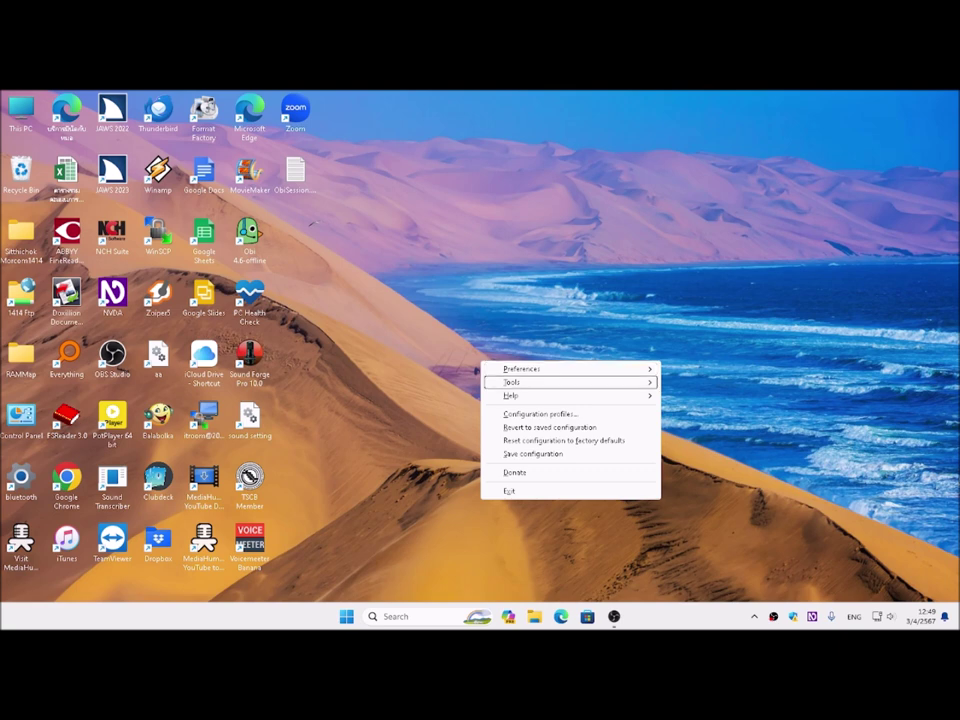
key("Right")
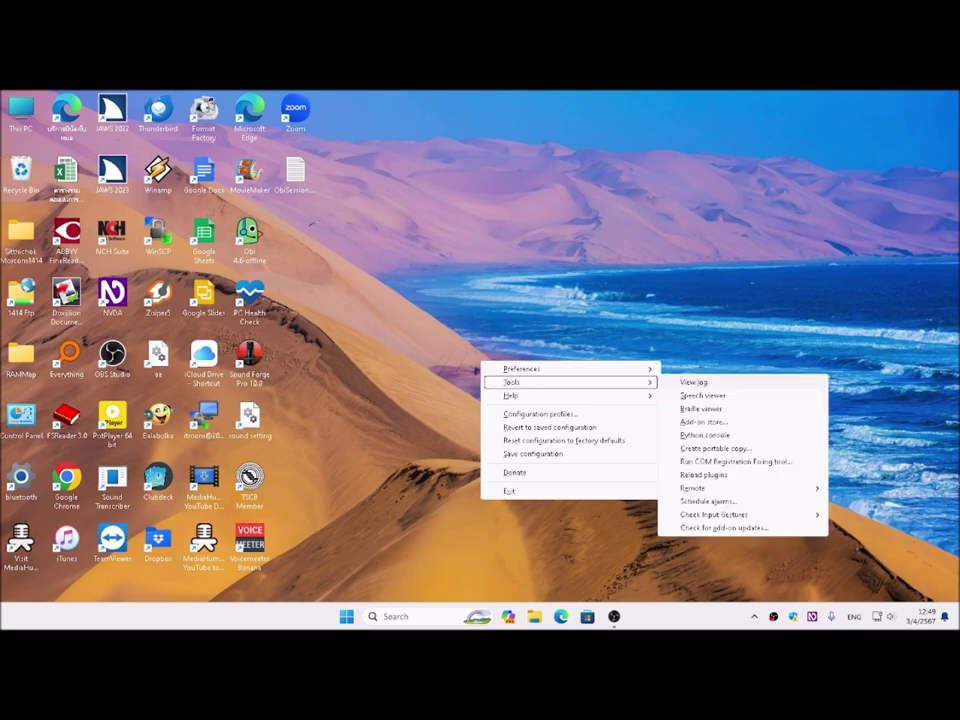
key("Down")
key("Down")
key("Down")
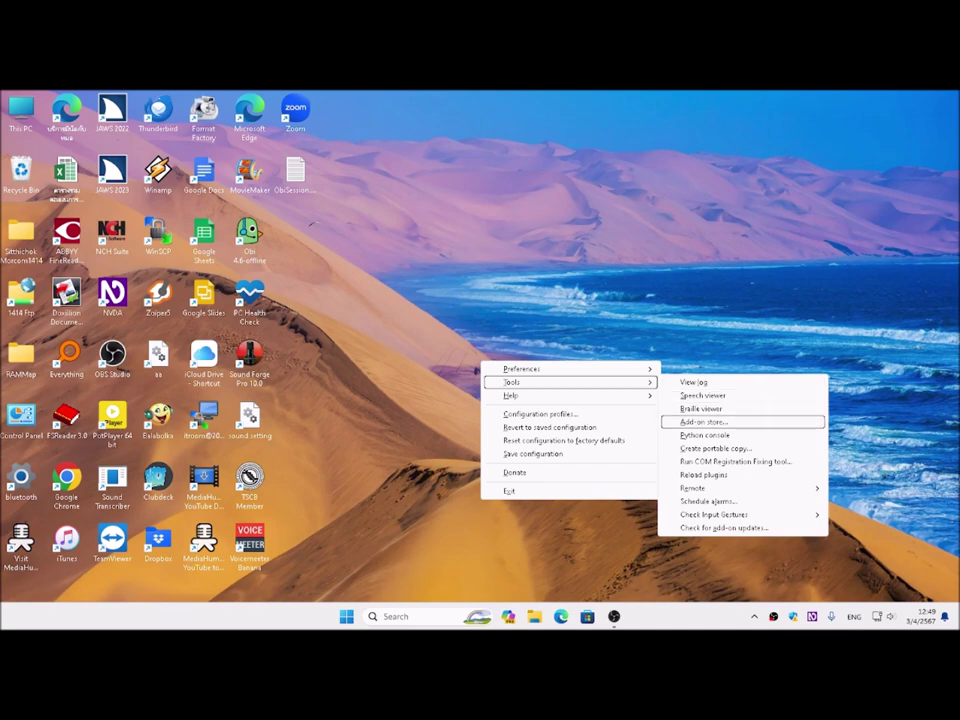
key("Return")
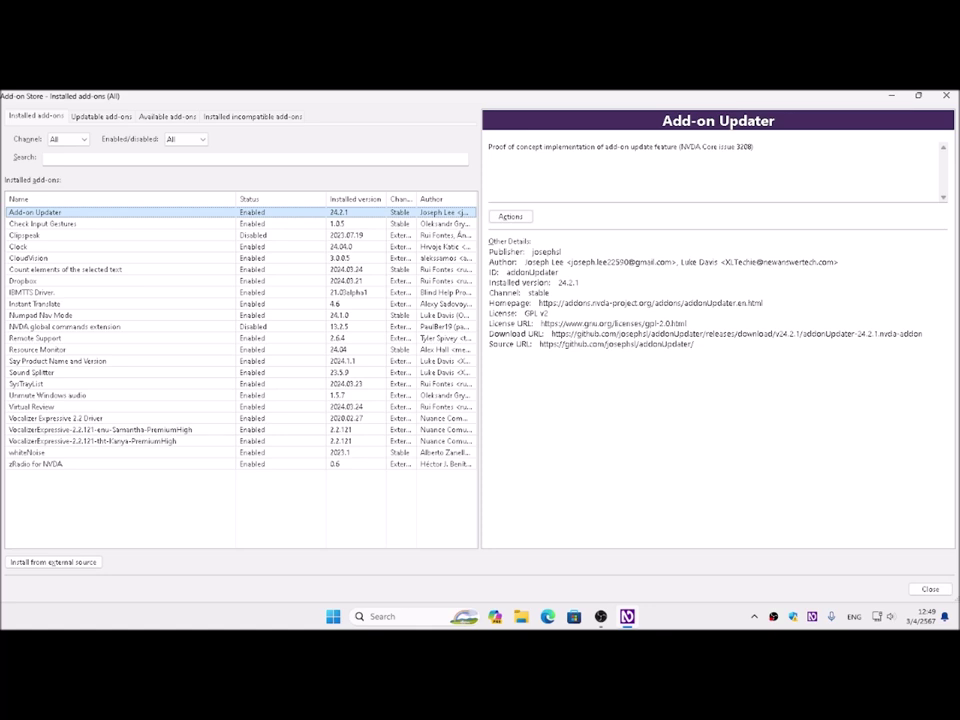
Review the updatable, available and installed incompatible add-on lists, and return to the installed add-ons
key("ctrl+Tab")
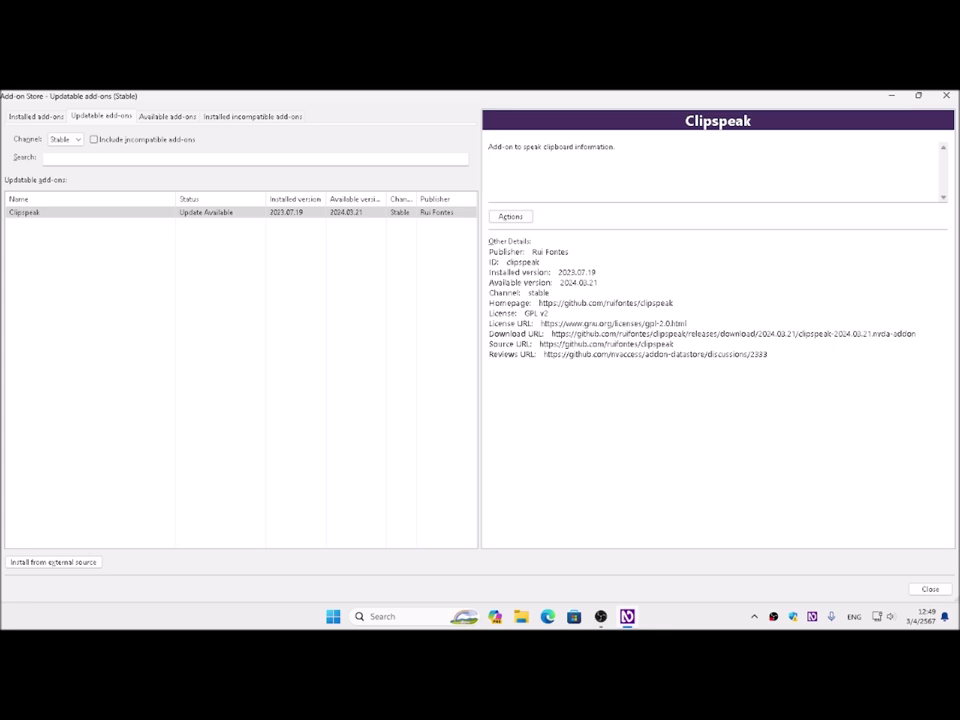
key("ctrl+Tab")
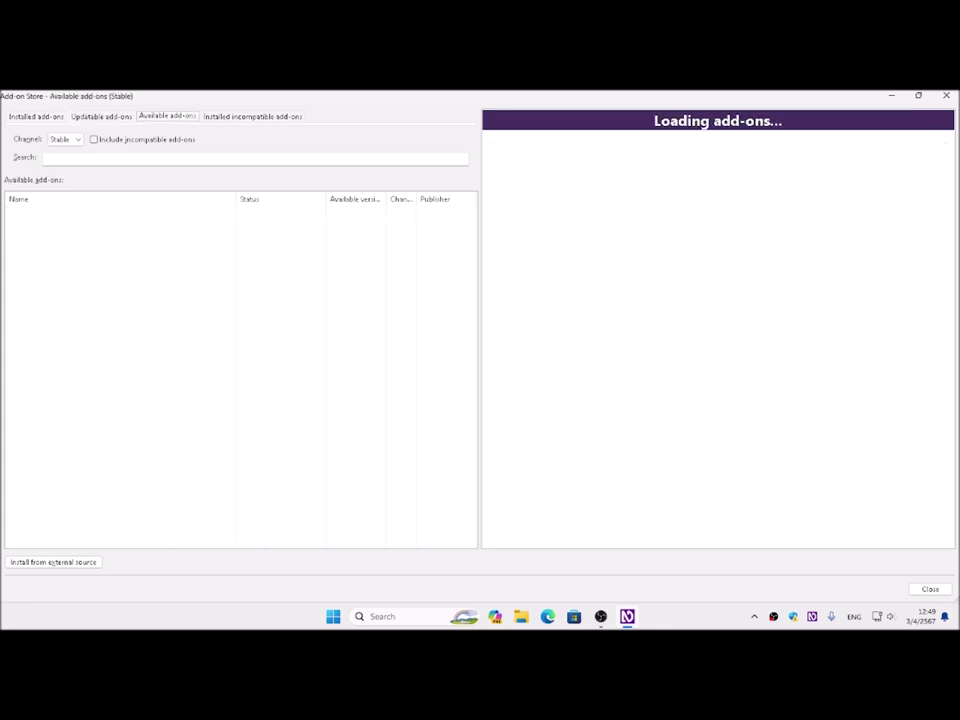
key("ctrl+Tab")
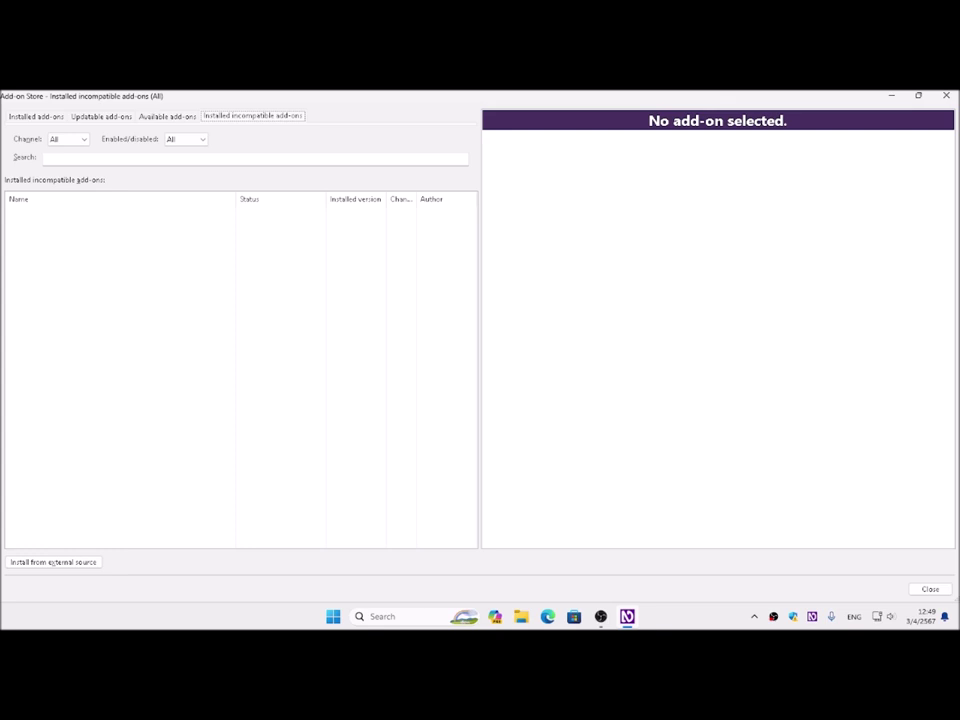
key("ctrl+Tab")
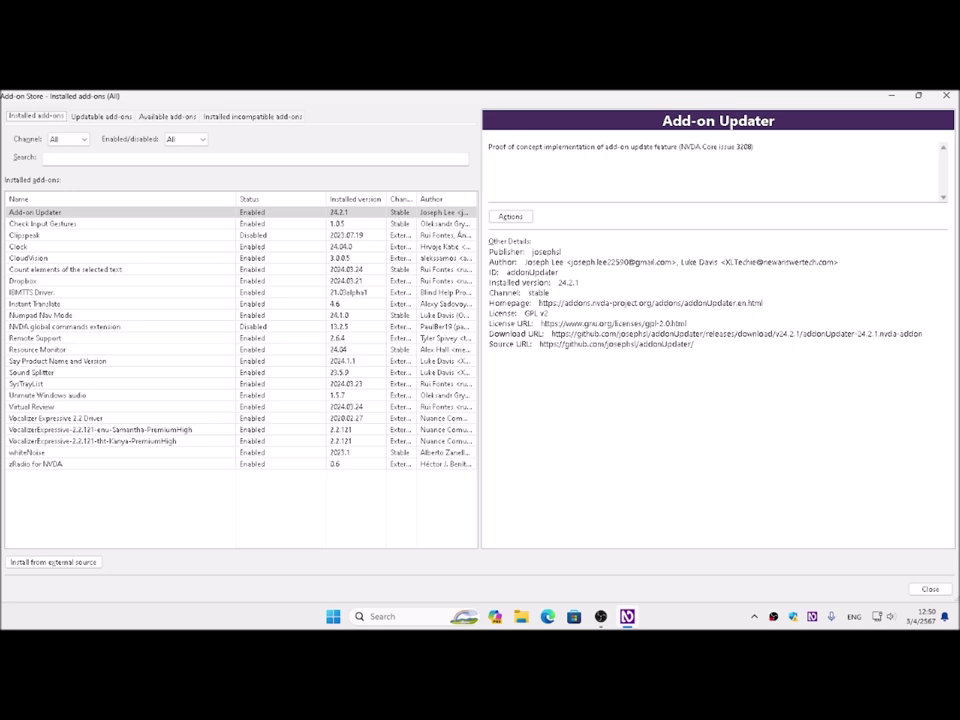
Update the Clipspeak add-on from the updatable add-ons, then close the store and restart NVDA to apply the change
key("ctrl+Tab")
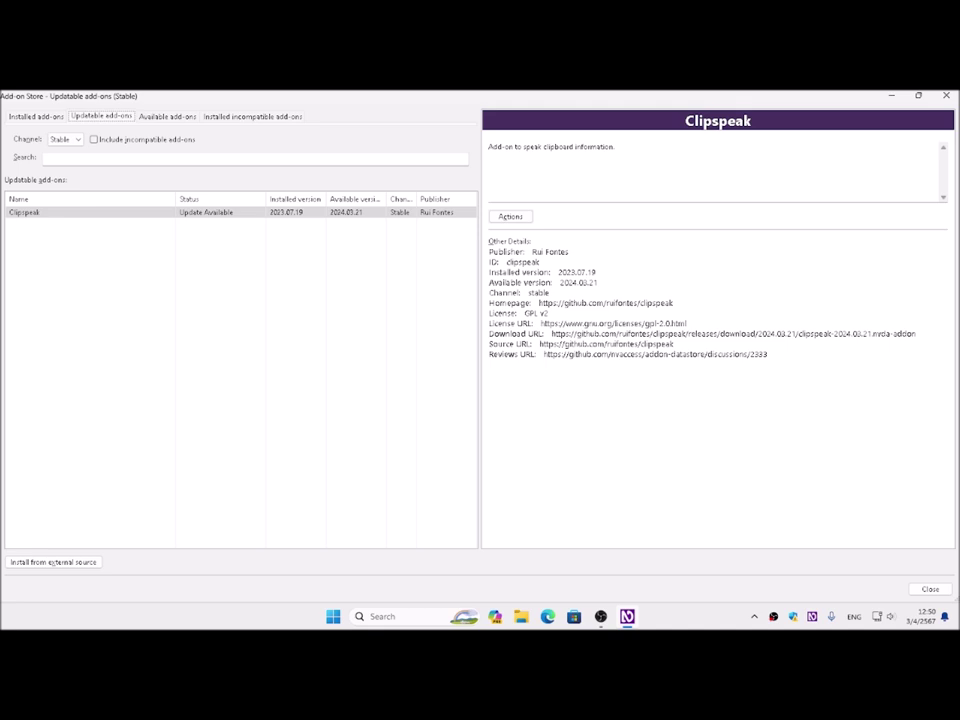
key("Tab")
key("Tab")
key("Tab")
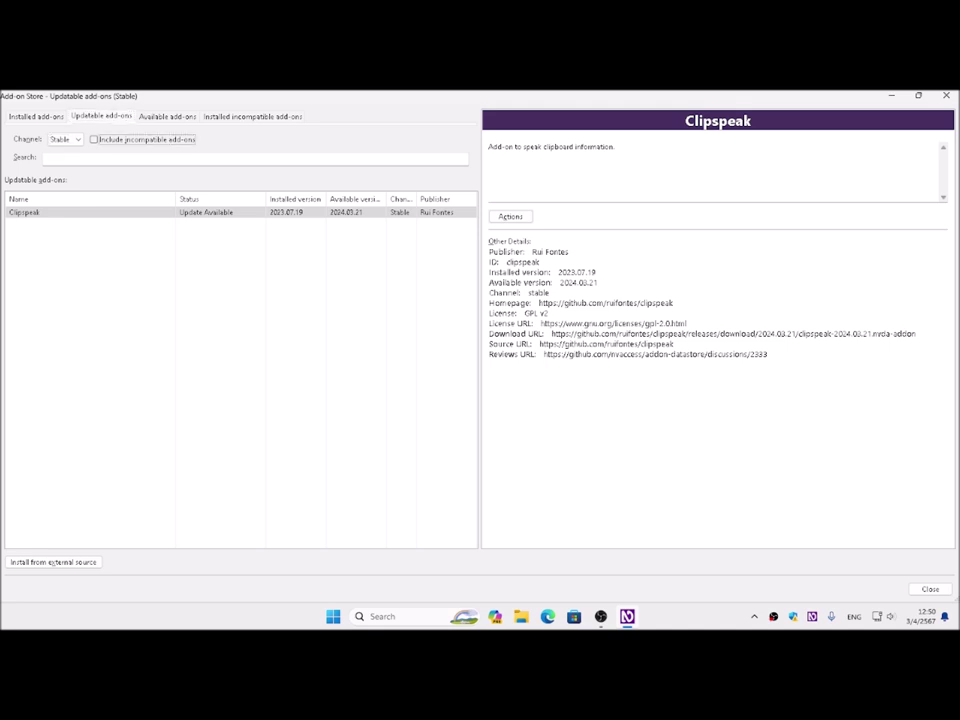
key("Tab")
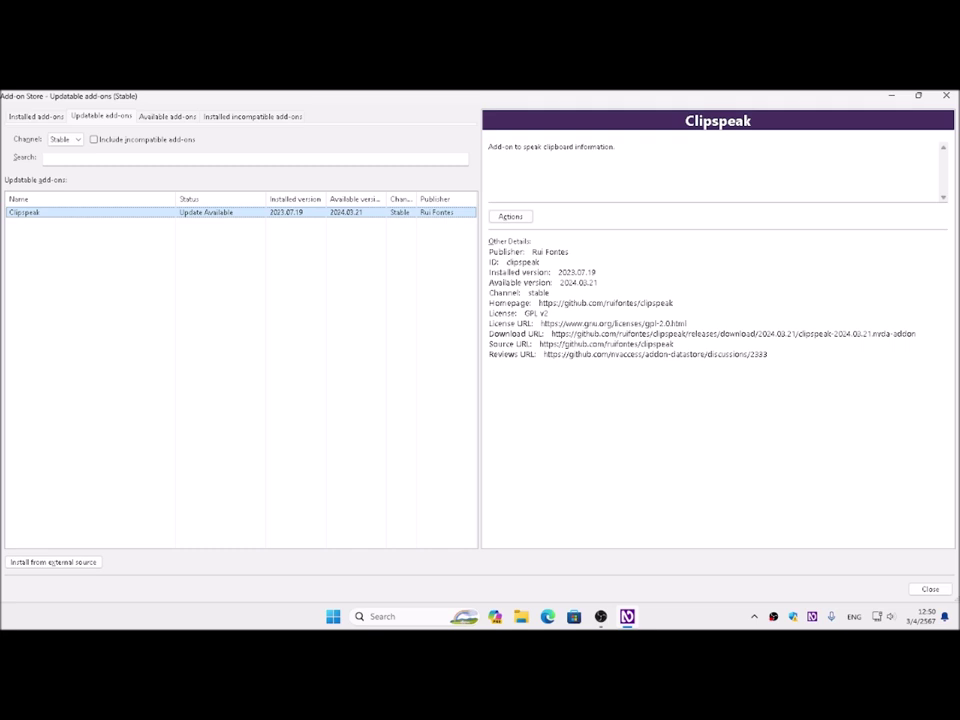
key("shift+F10")
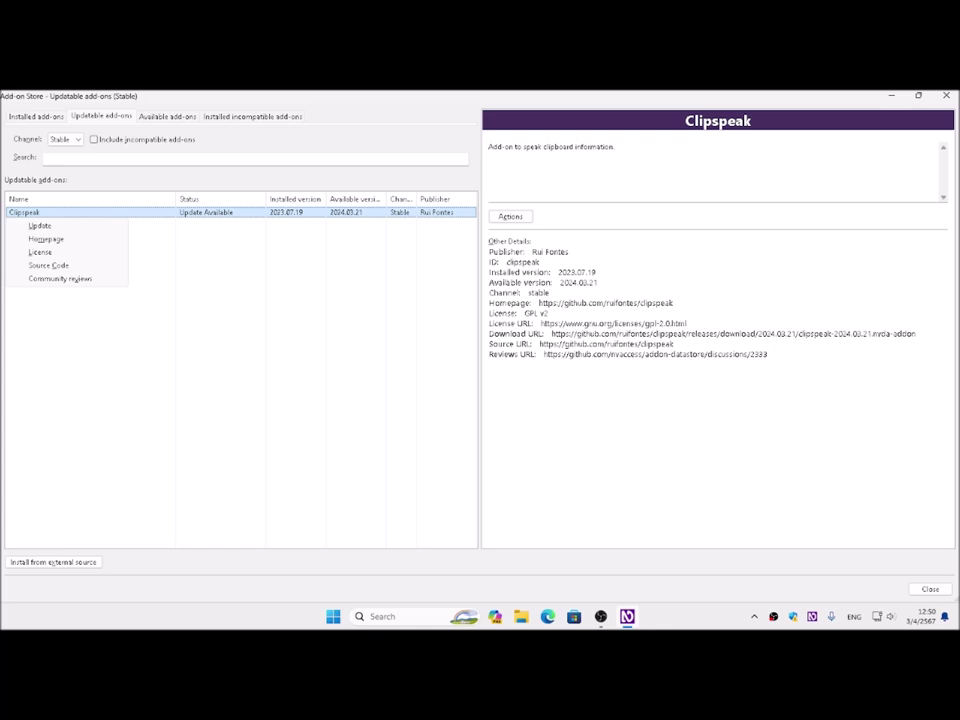
key("Down")
key("Return")
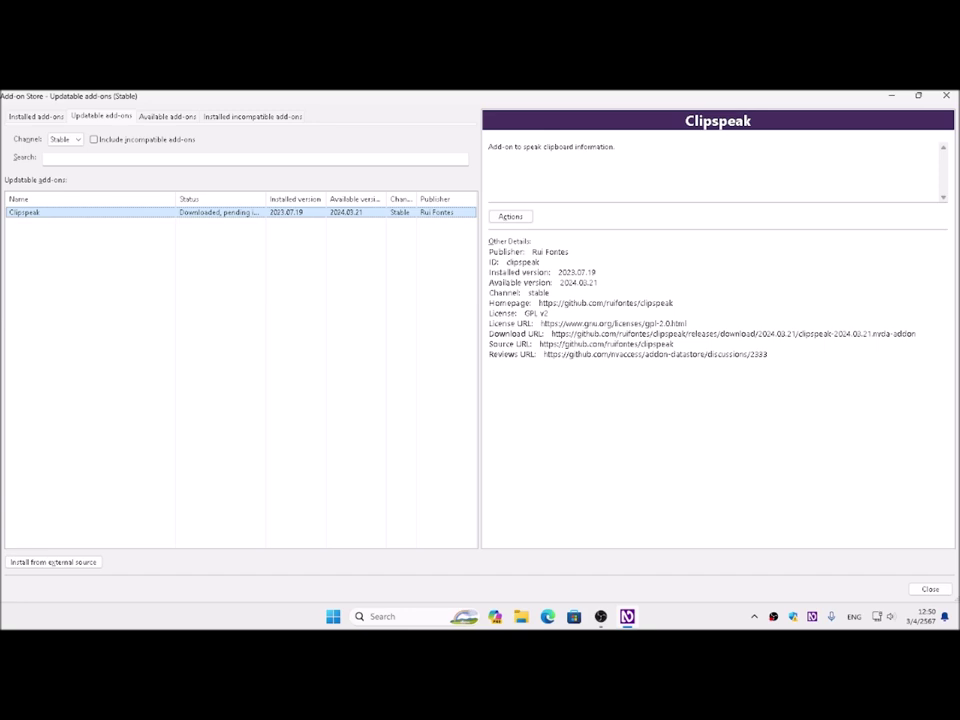
key("Escape")
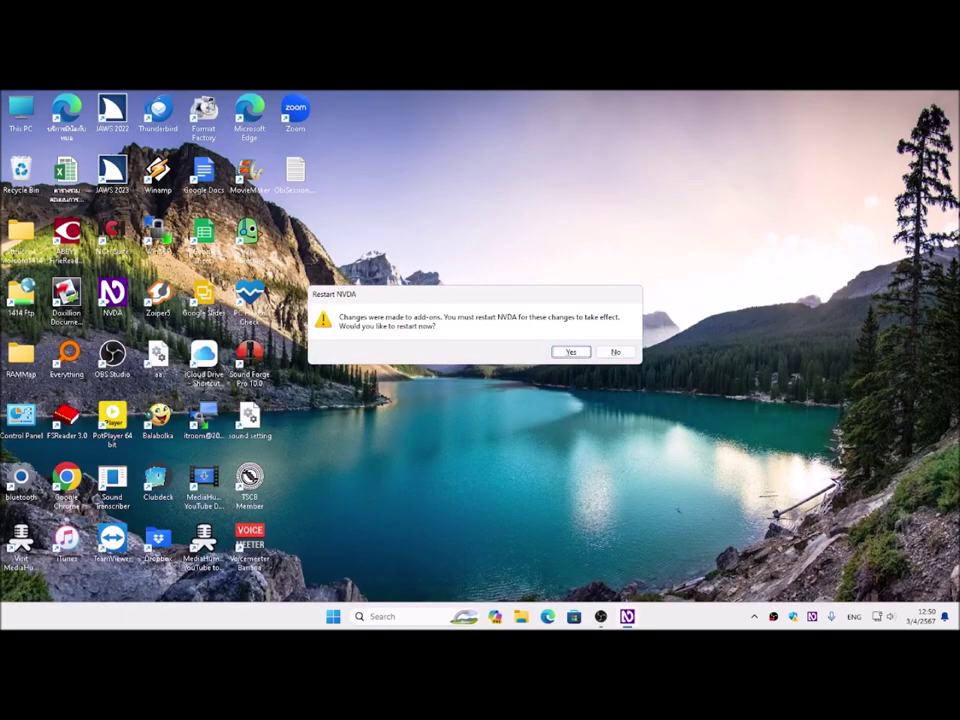
key("Return")
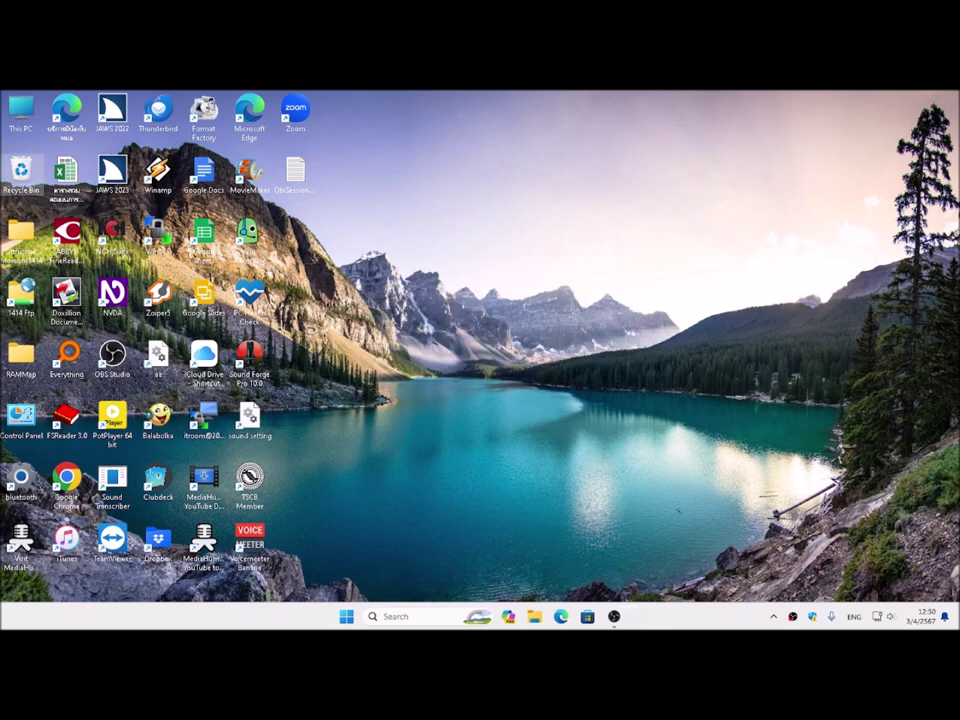